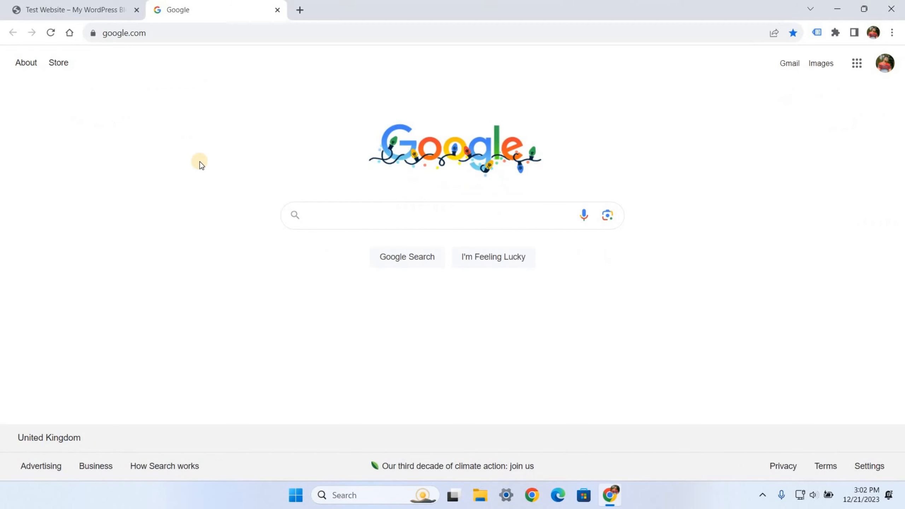
- Confirm with Tag Assistant Legacy that the Test Website homepage loads one Google Tag Manager tag
left_click(96, 12)
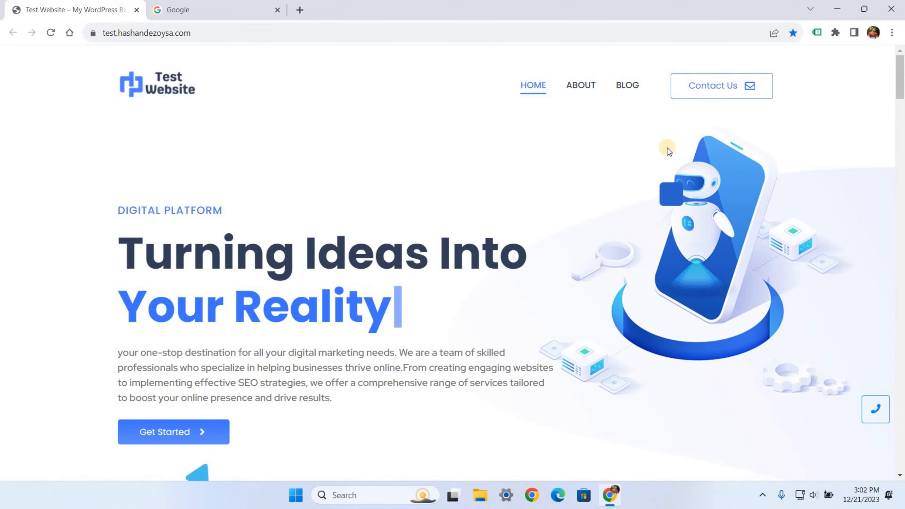
left_click(816, 33)
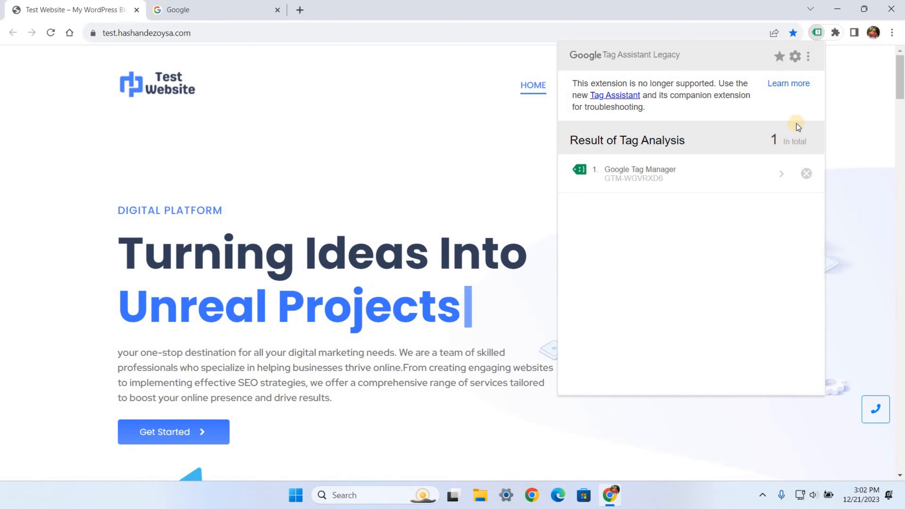
left_click(846, 110)
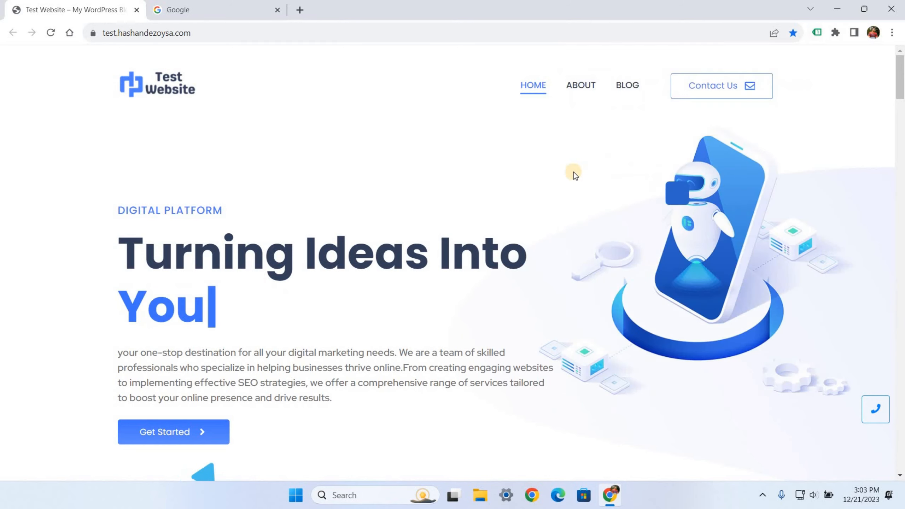
- Search Google for 'google analytics login' and open the Sign in result
key("ctrl+Tab")
left_click(323, 217)
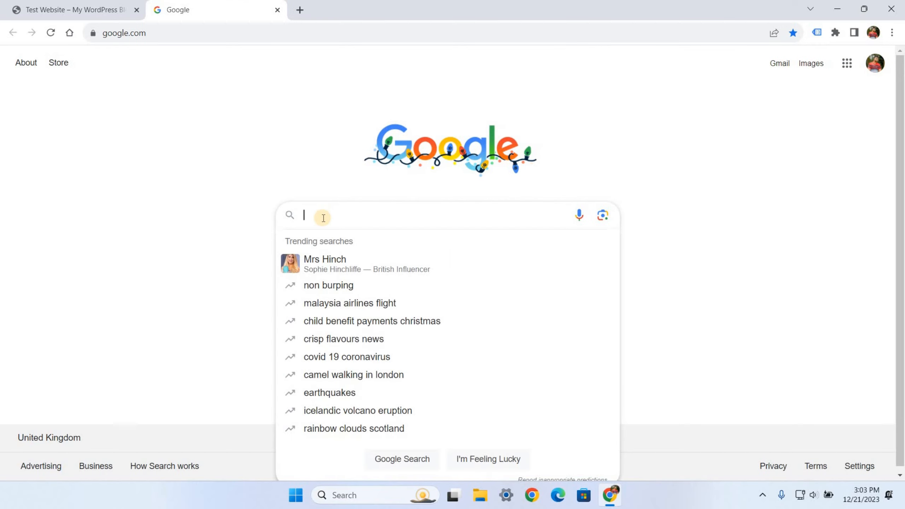
type("google")
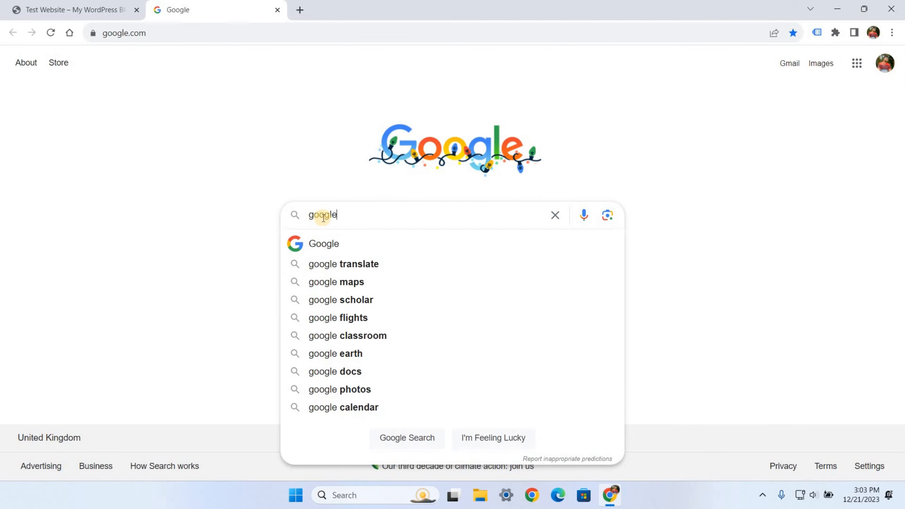
type(" analytics")
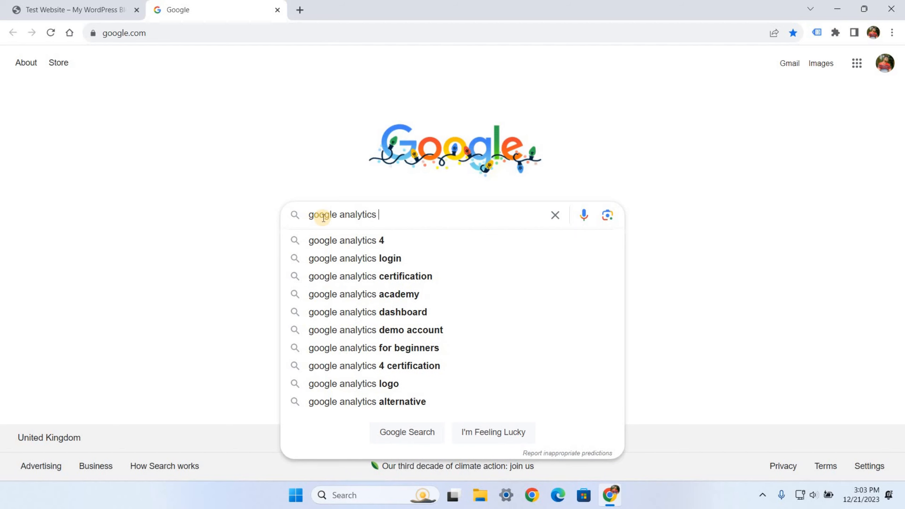
left_click(339, 258)
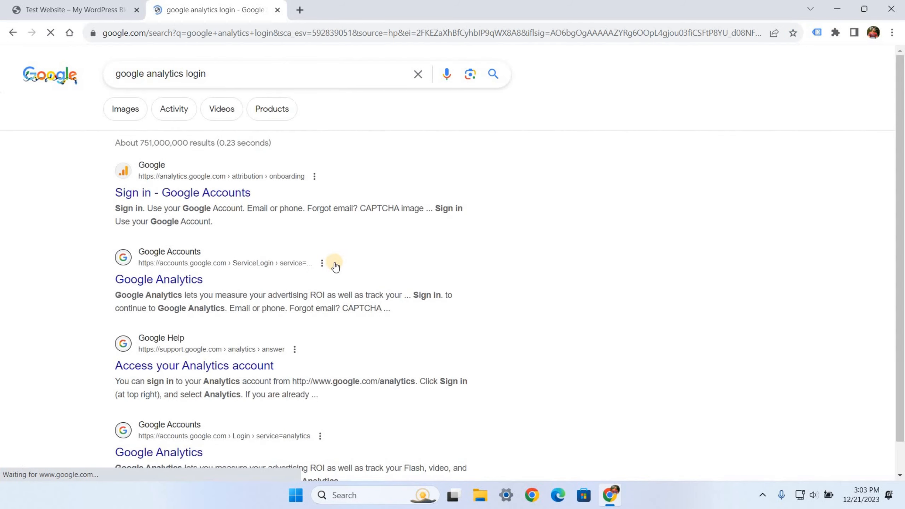
left_click(200, 199)
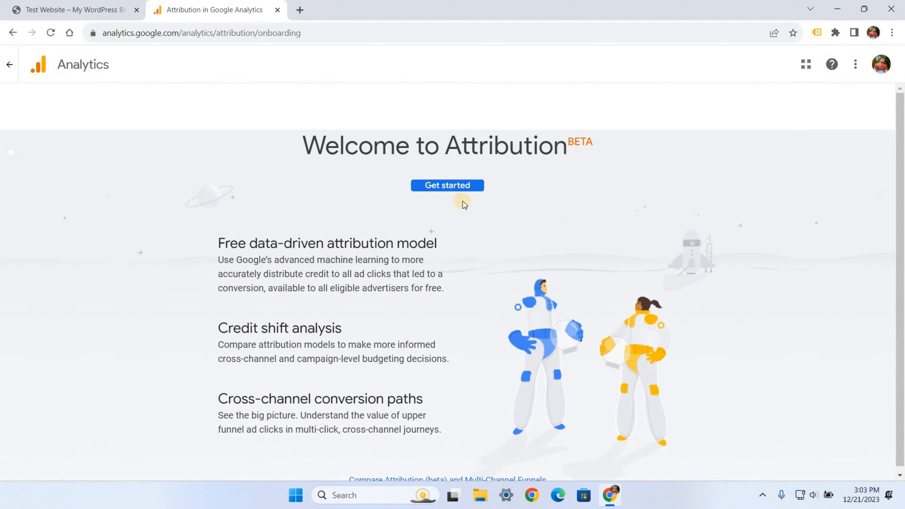
- Open Analytics from Explore more products in the Google product switcher
left_click(807, 63)
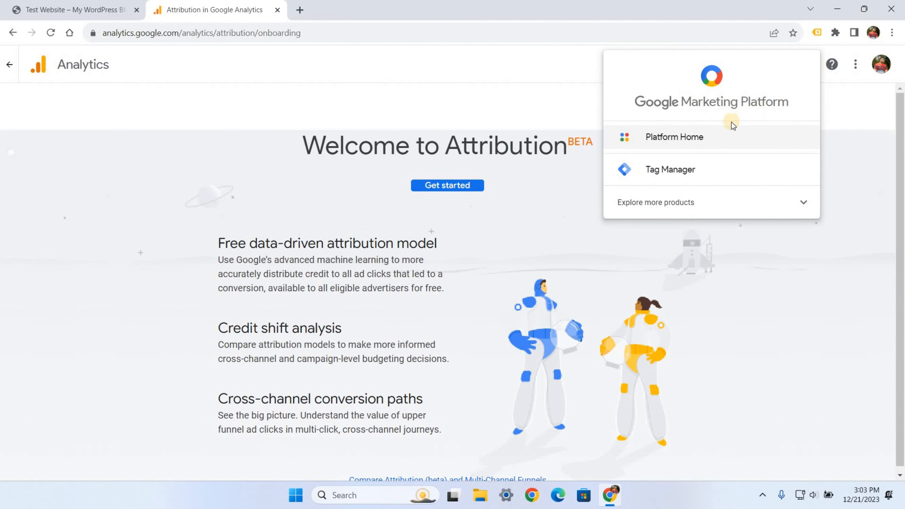
left_click(735, 206)
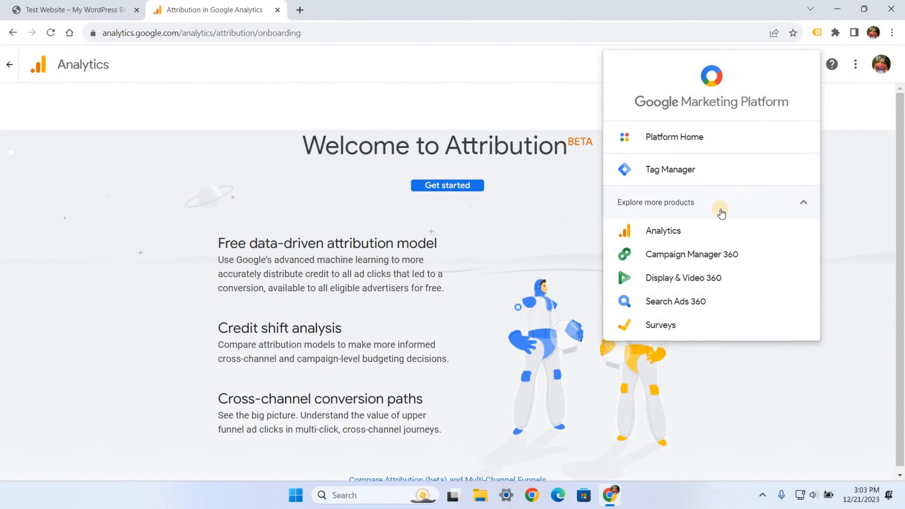
left_click(669, 232)
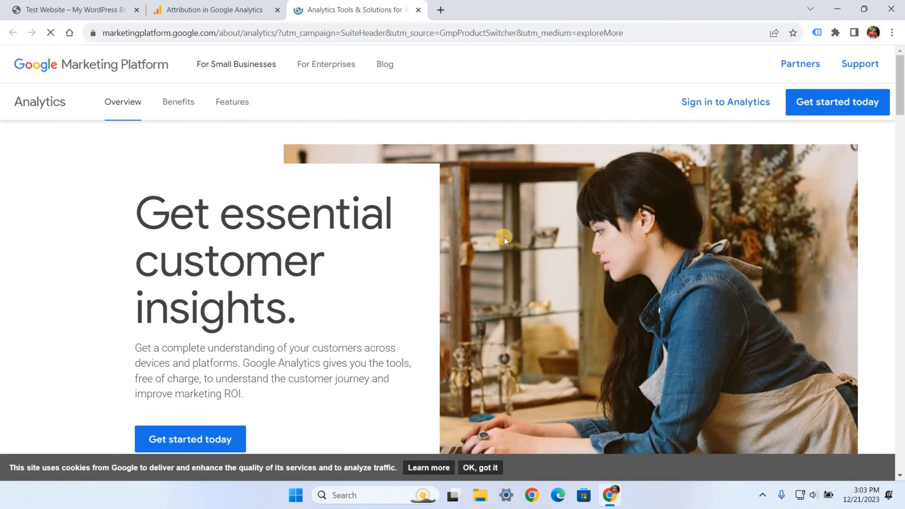
- Sign in to Analytics, start measuring, and enter the new account's name
left_click(711, 105)
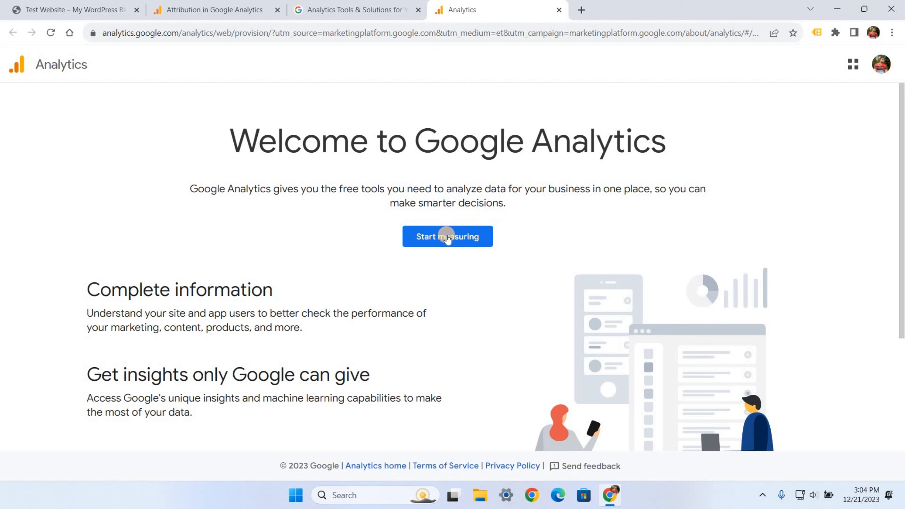
left_click(447, 236)
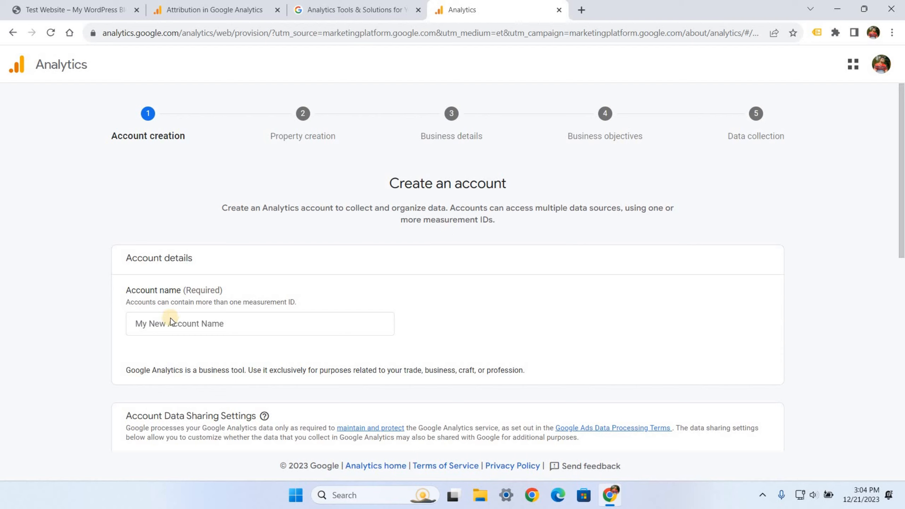
left_click_drag(126, 291, 161, 290)
left_click(159, 322)
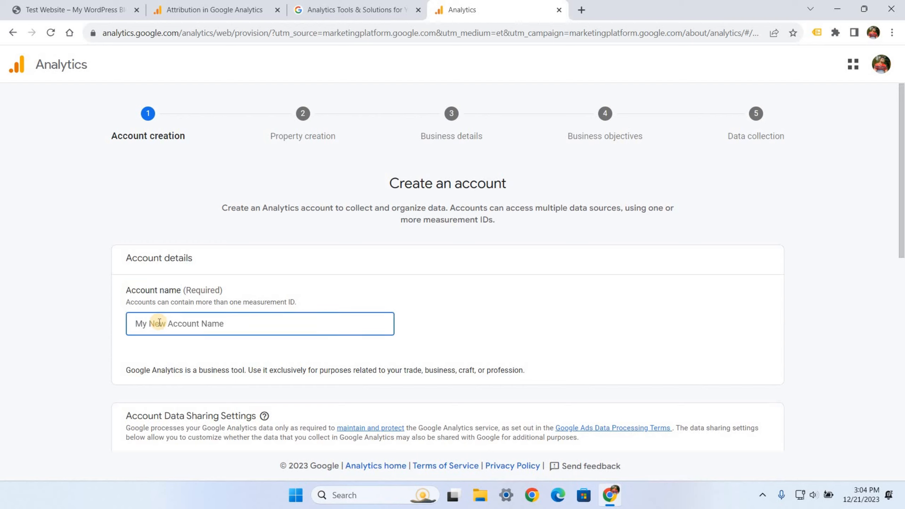
type("Hashan's Websites")
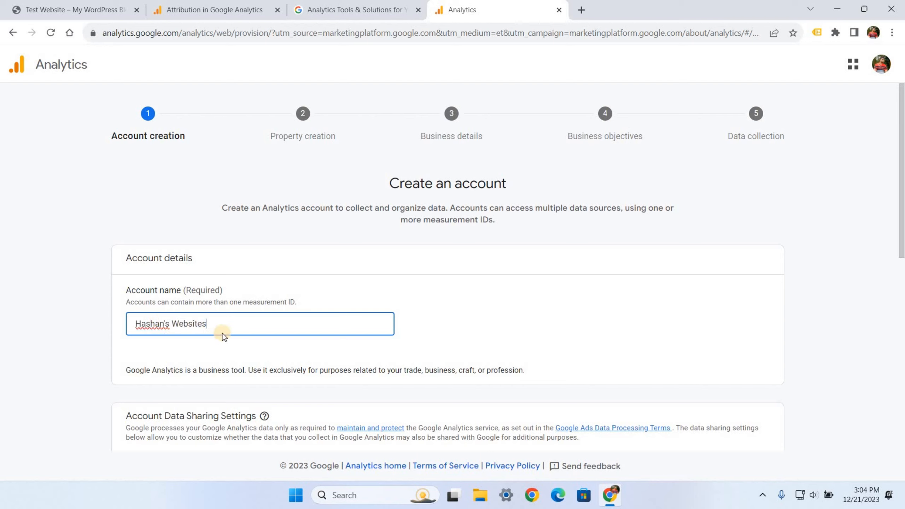
left_click(251, 349)
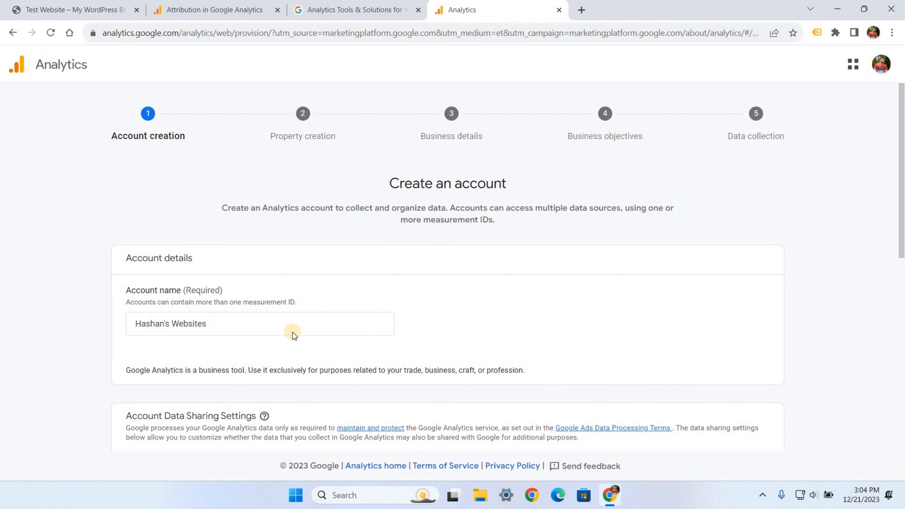
- Enable data sharing with Google products & services and continue to property creation
scroll(293, 335, "down", 5)
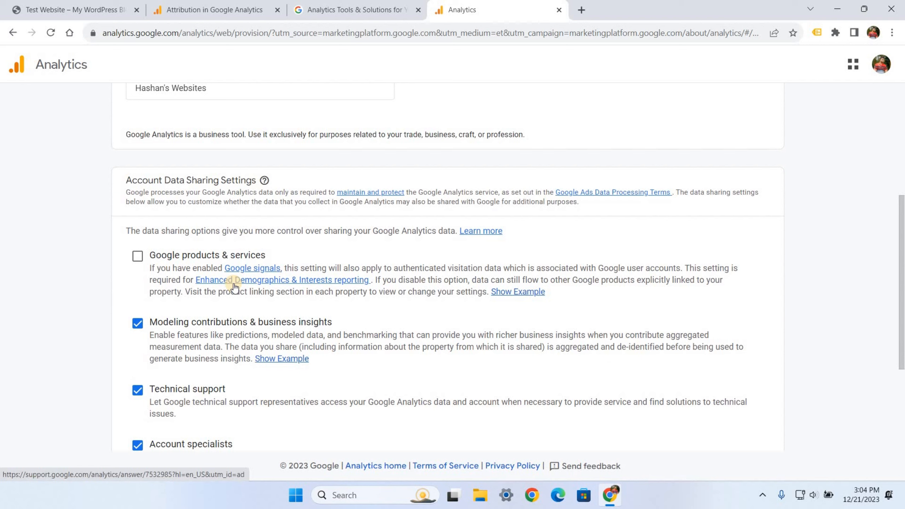
left_click(138, 257)
scroll(246, 308, "down", 3)
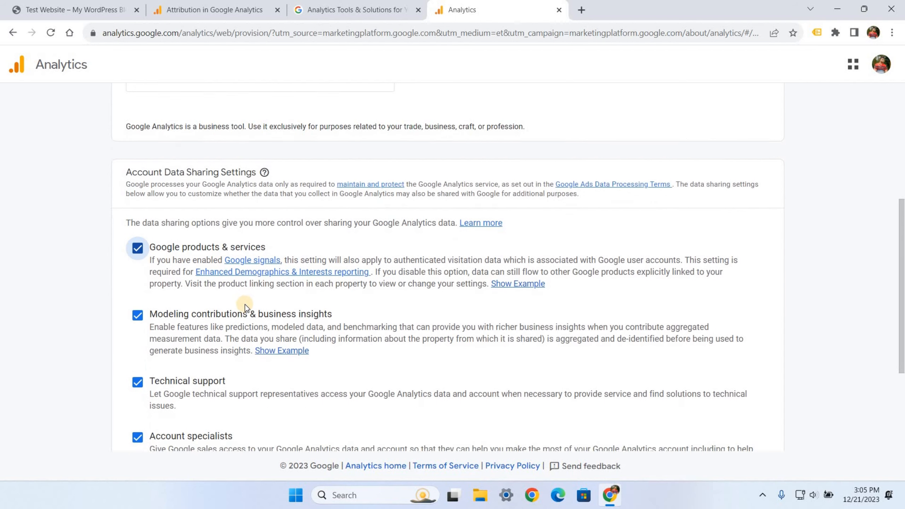
scroll(246, 307, "down", 2)
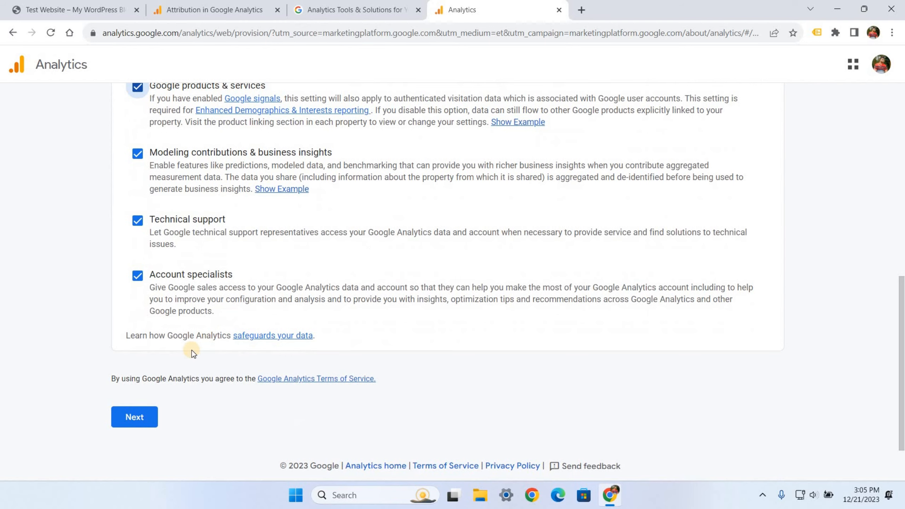
left_click(140, 420)
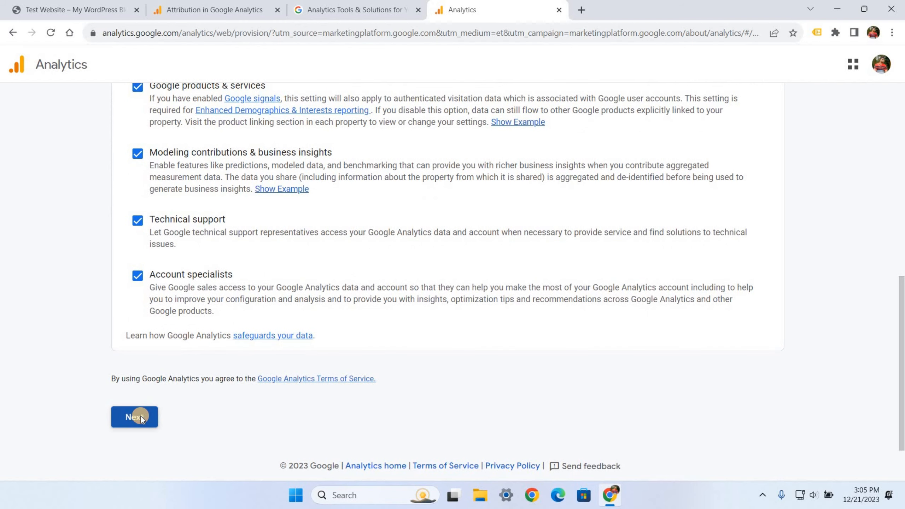
left_click(305, 310)
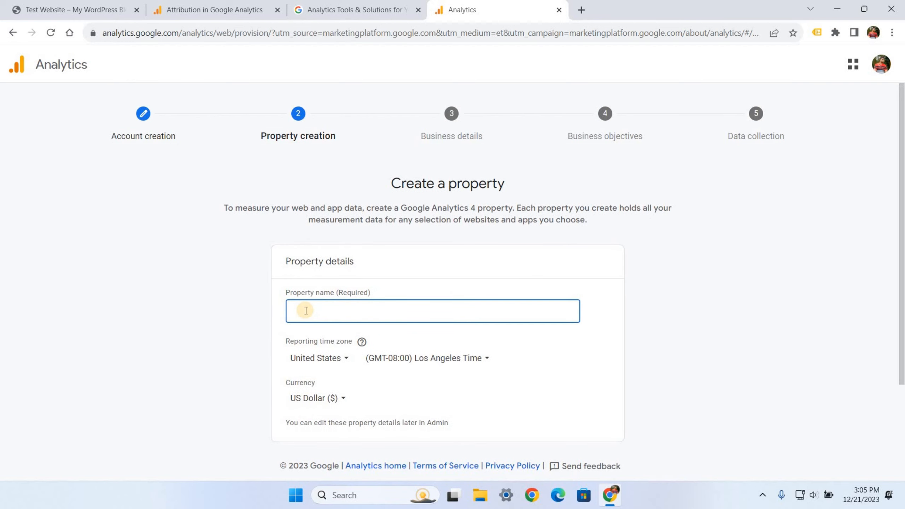
- Name the property Test Website and set the reporting time zone to United Kingdom
left_click(77, 10)
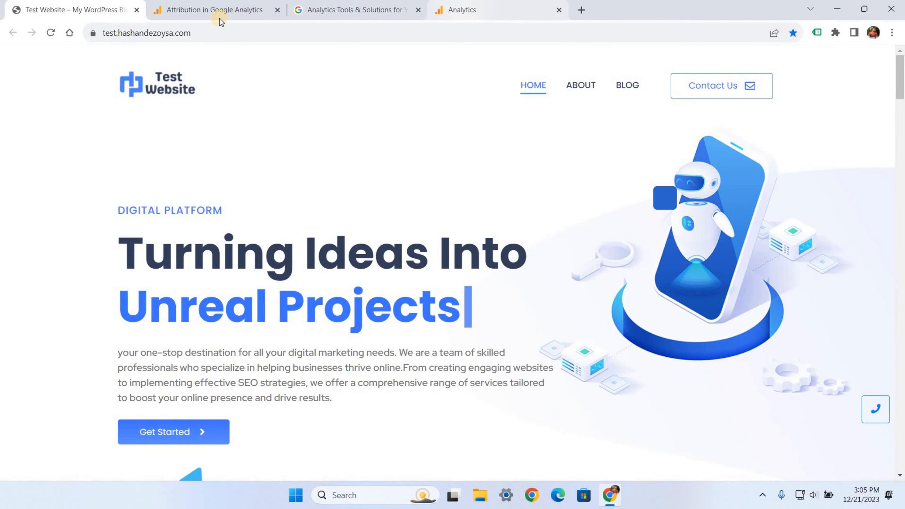
left_click(461, 7)
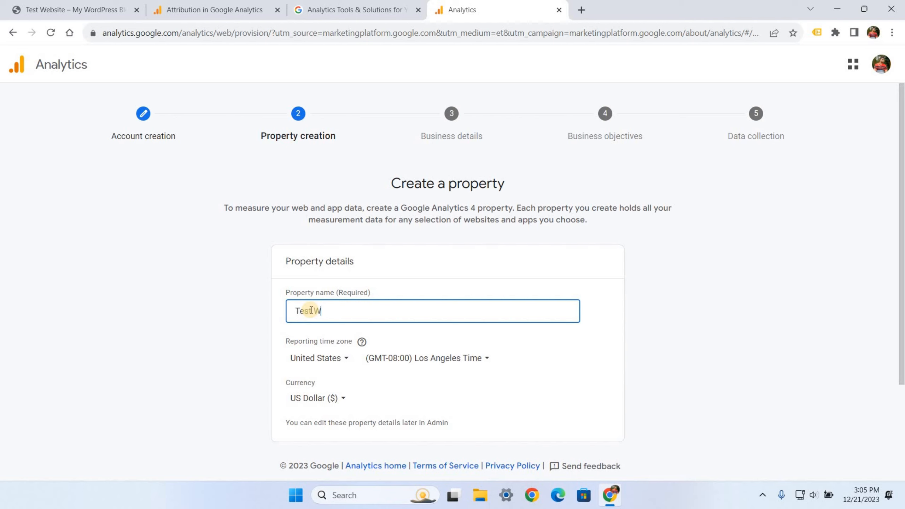
type("ebsite")
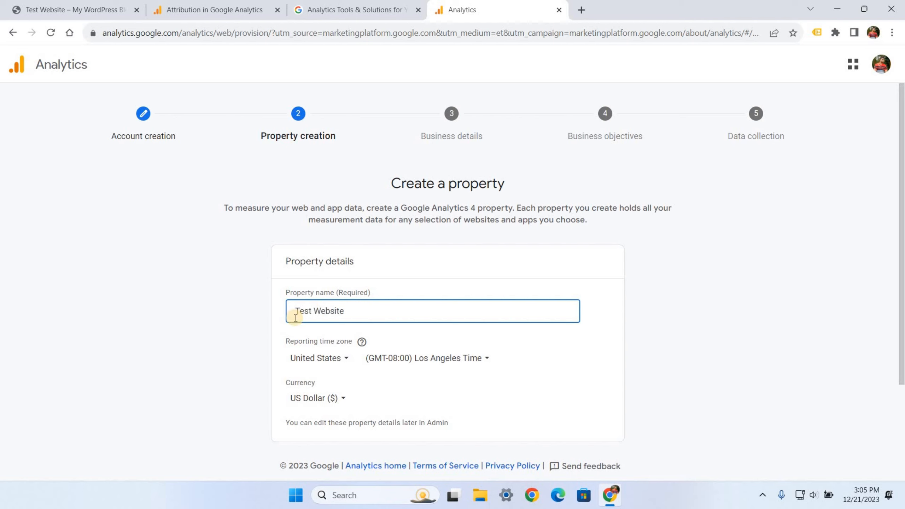
left_click(336, 357)
type("un")
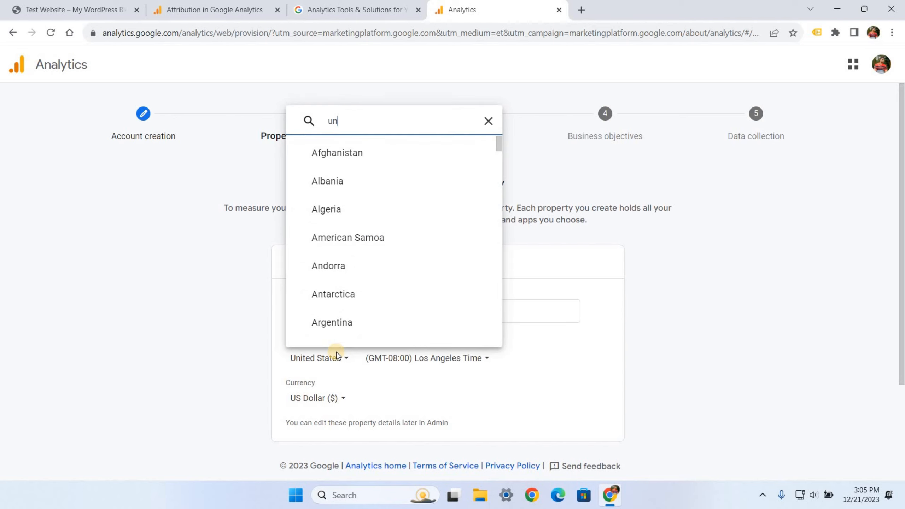
type("it")
left_click(359, 301)
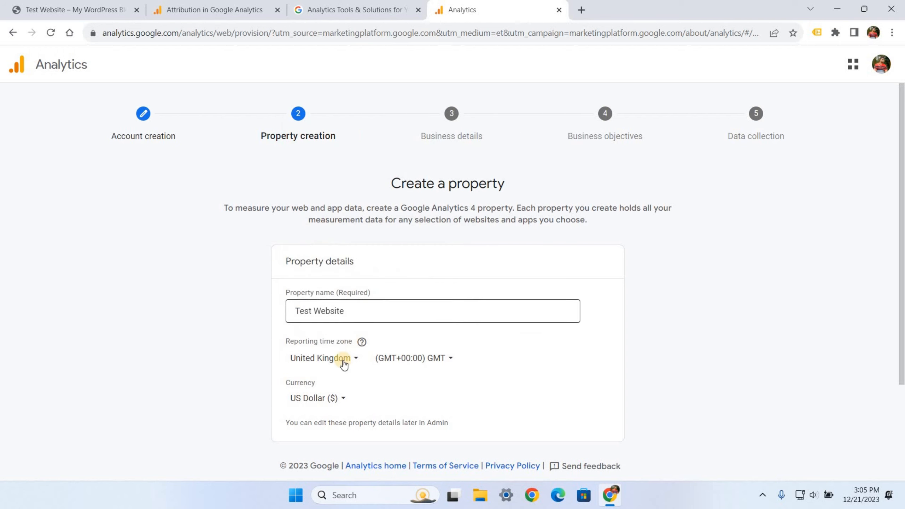
- Set the property currency to British Pound (£)
left_click(314, 398)
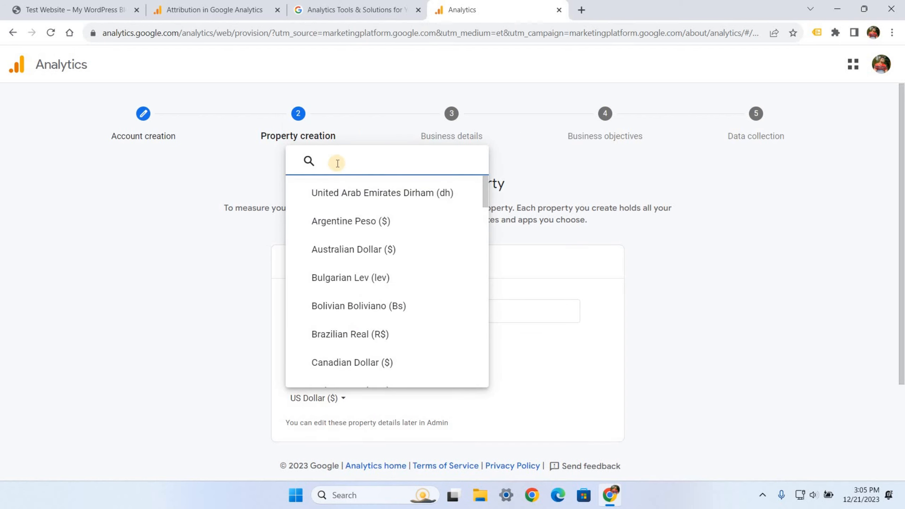
type("br")
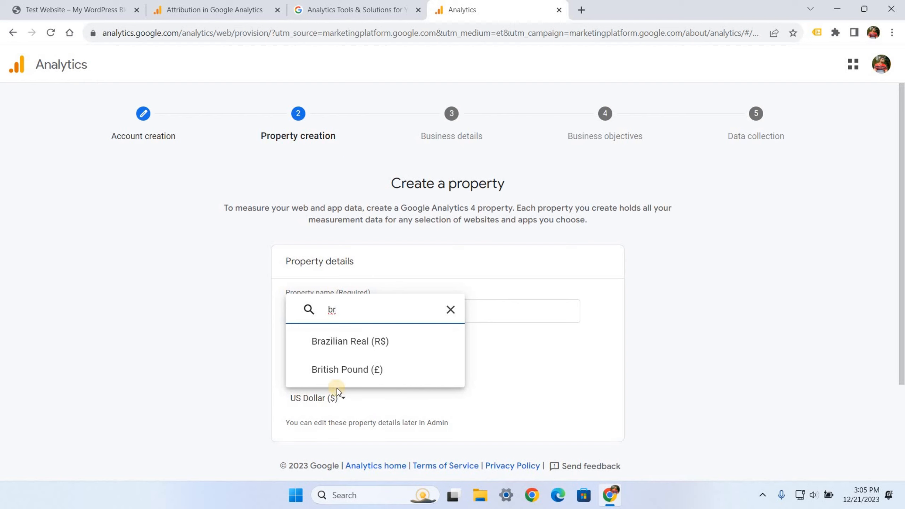
left_click(346, 371)
scroll(358, 360, "down", 2)
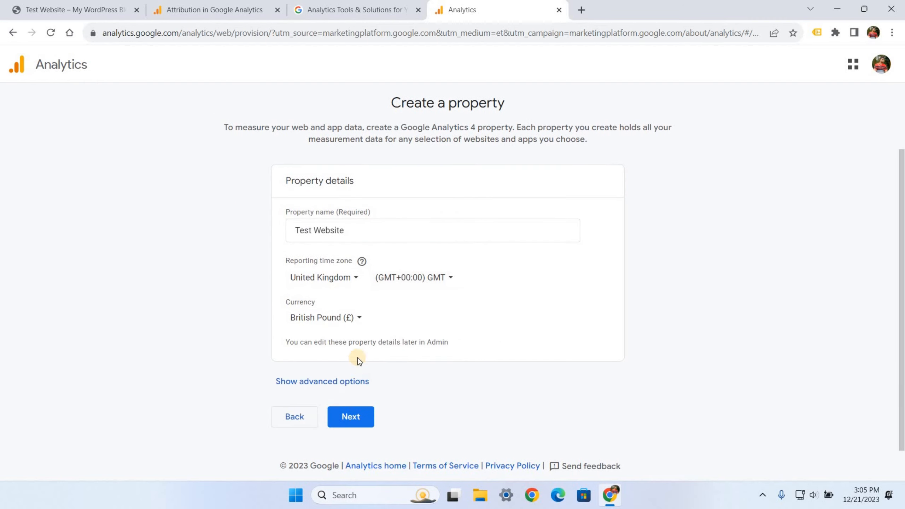
- Set industry to Online Communities and business size to 1–10 employees, then continue
left_click(355, 419)
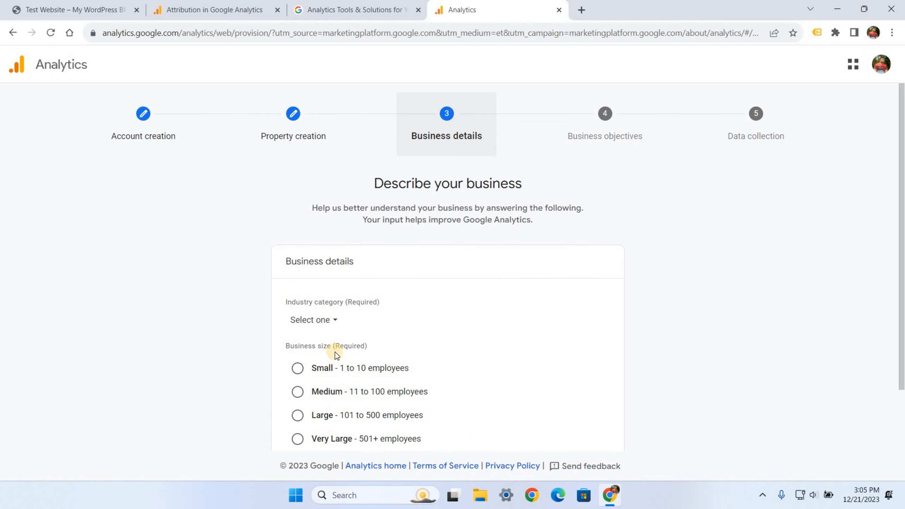
left_click(331, 321)
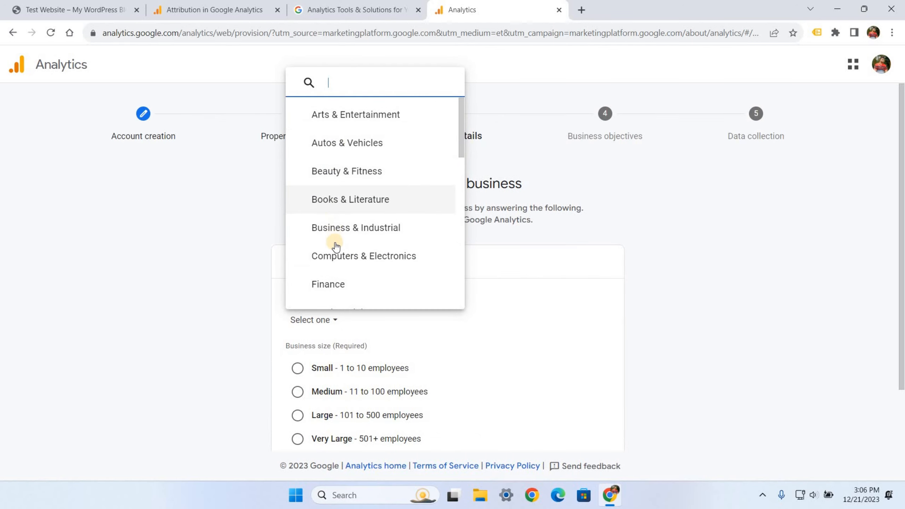
scroll(335, 235, "down", 3)
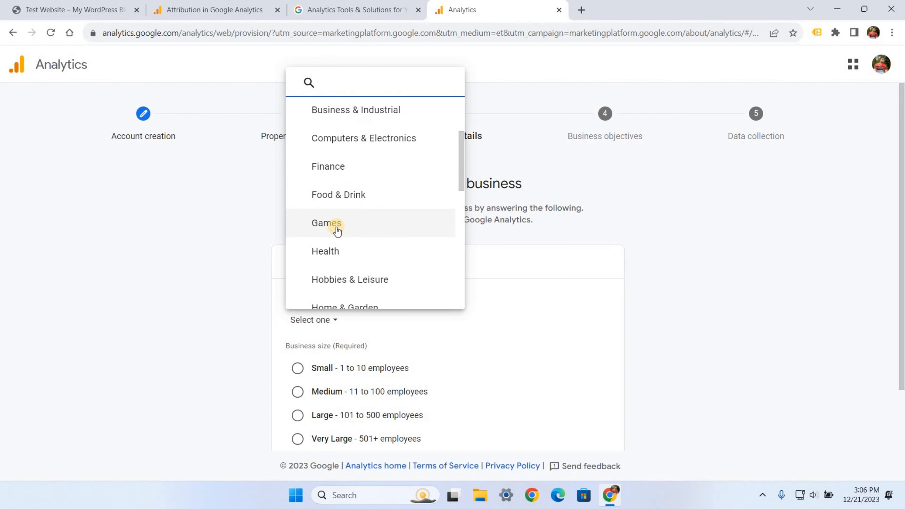
scroll(336, 231, "down", 5)
scroll(336, 230, "down", 6)
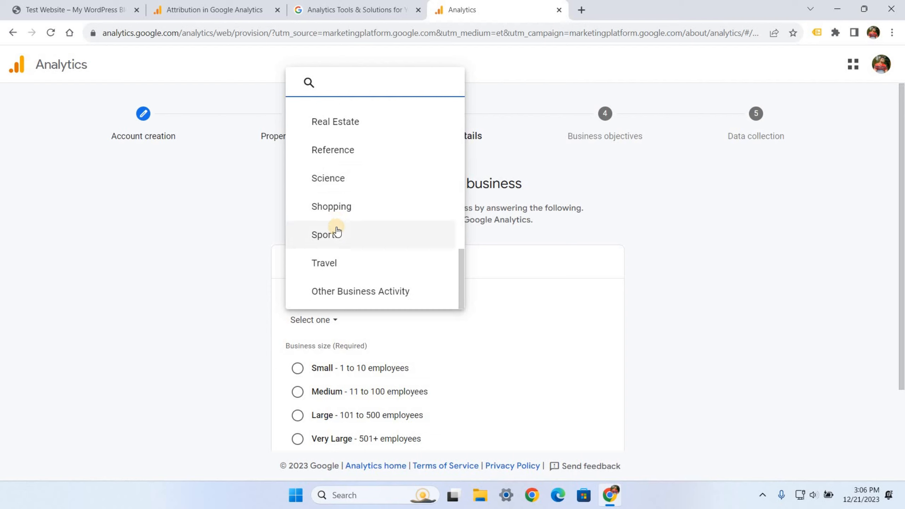
scroll(335, 228, "up", 3)
left_click(335, 155)
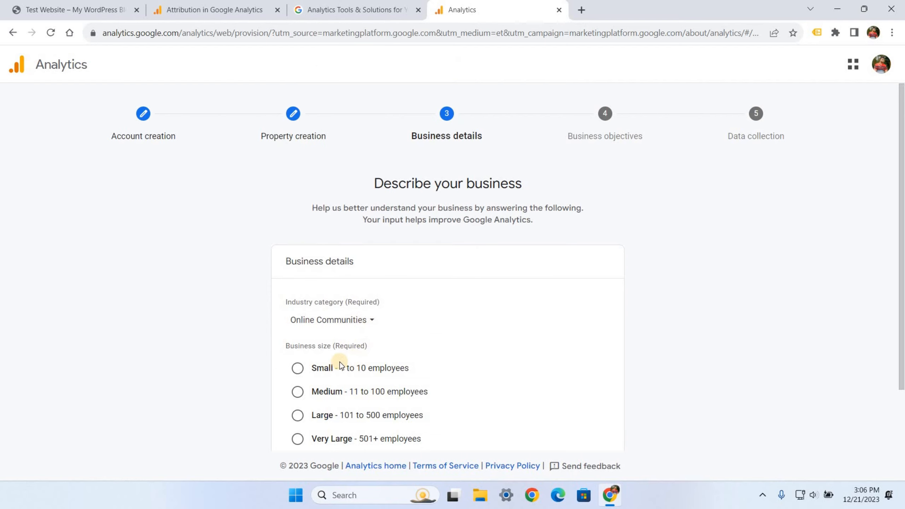
left_click(299, 369)
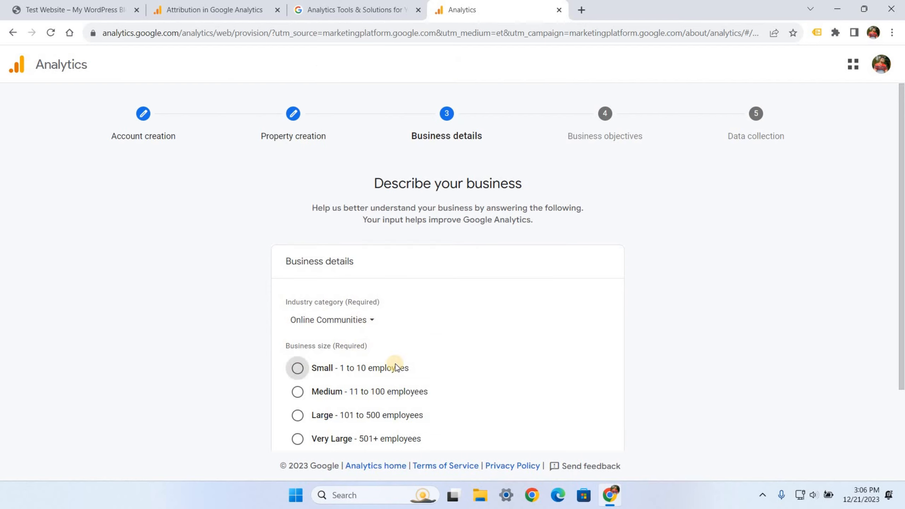
scroll(378, 309, "down", 2)
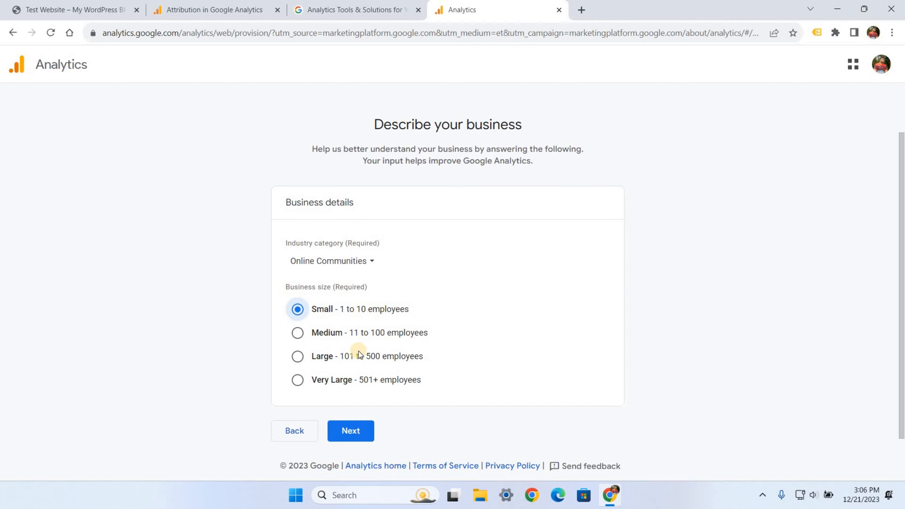
left_click(352, 433)
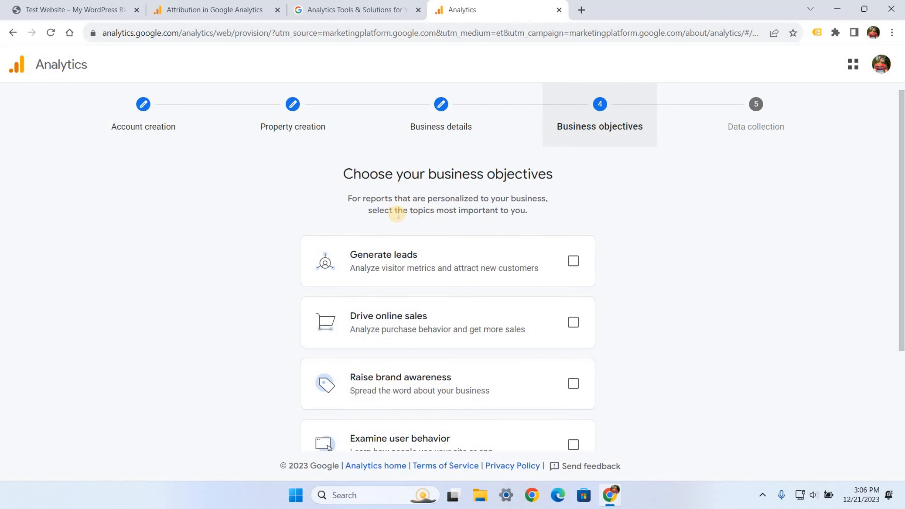
- Select Generate leads, Drive online sales, Raise brand awareness and Examine user behavior objectives
scroll(398, 213, "down", 2)
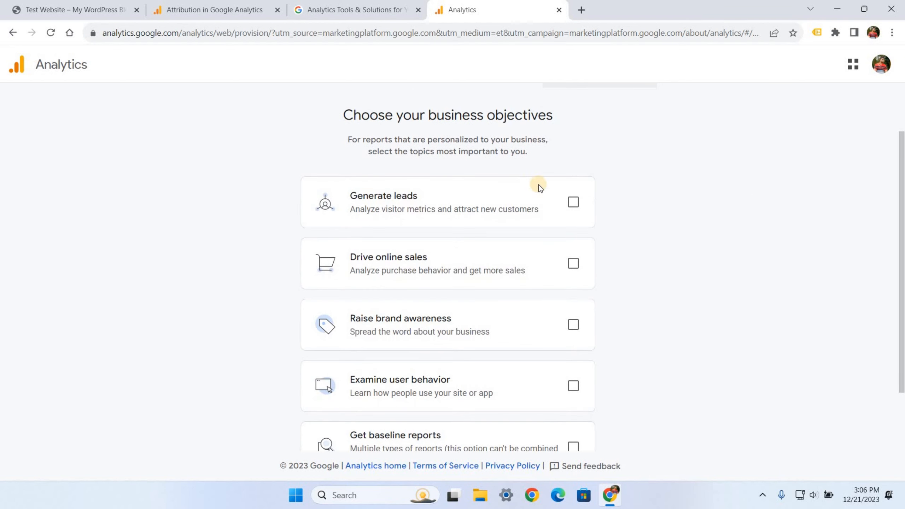
left_click(574, 202)
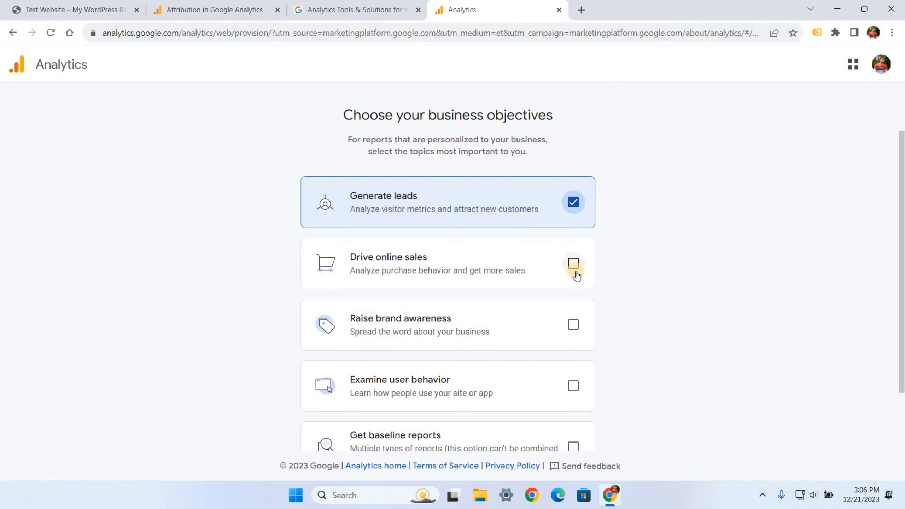
left_click(574, 265)
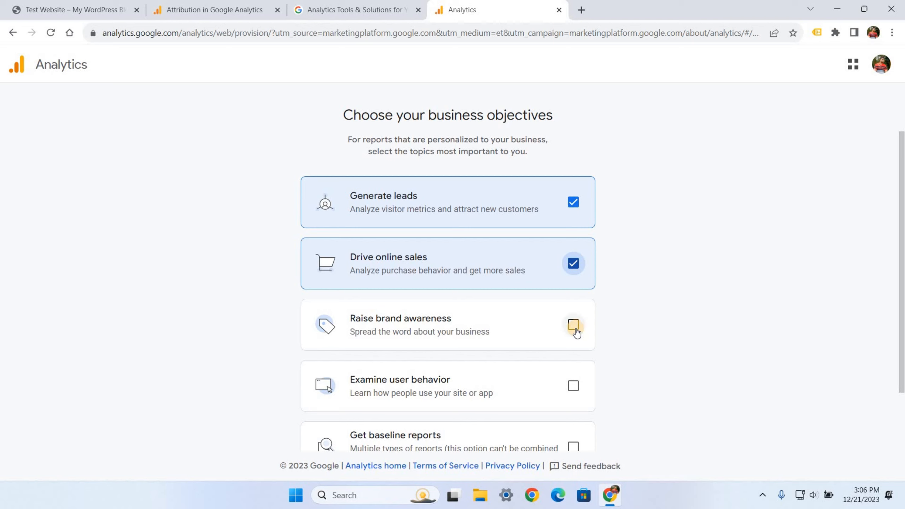
left_click(574, 330)
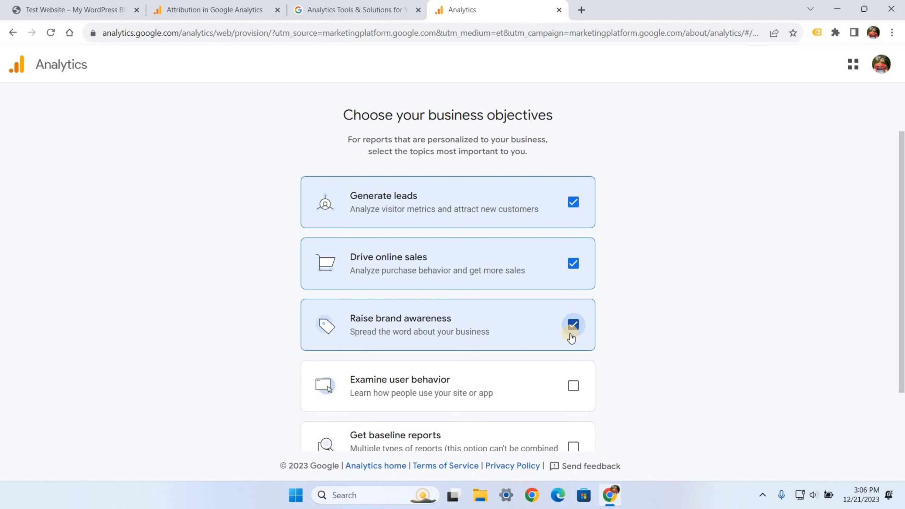
left_click(572, 385)
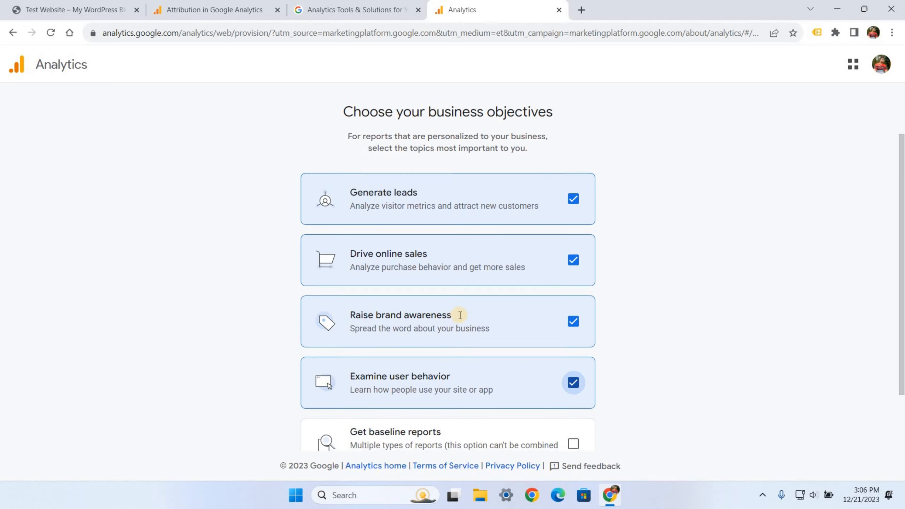
- Review the baseline reports note and create the account
scroll(457, 319, "down", 2)
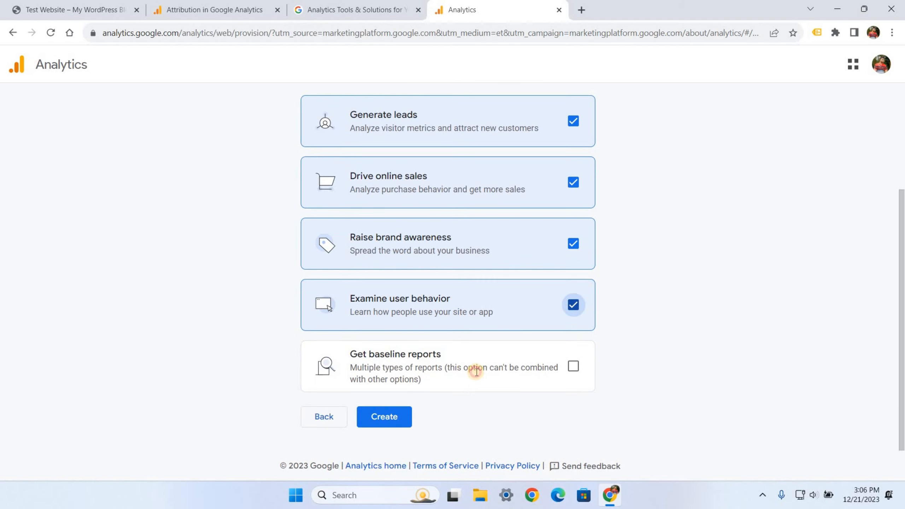
left_click_drag(447, 367, 415, 377)
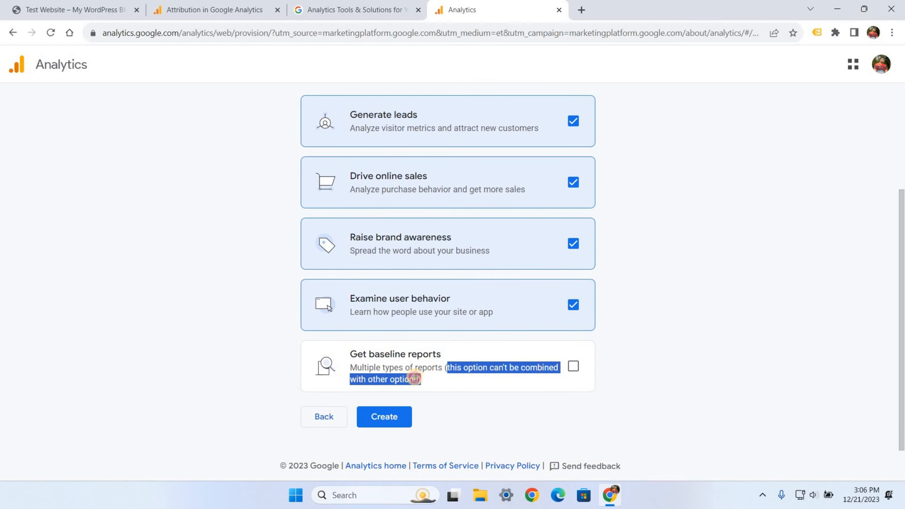
left_click(466, 352)
scroll(447, 352, "up", 4)
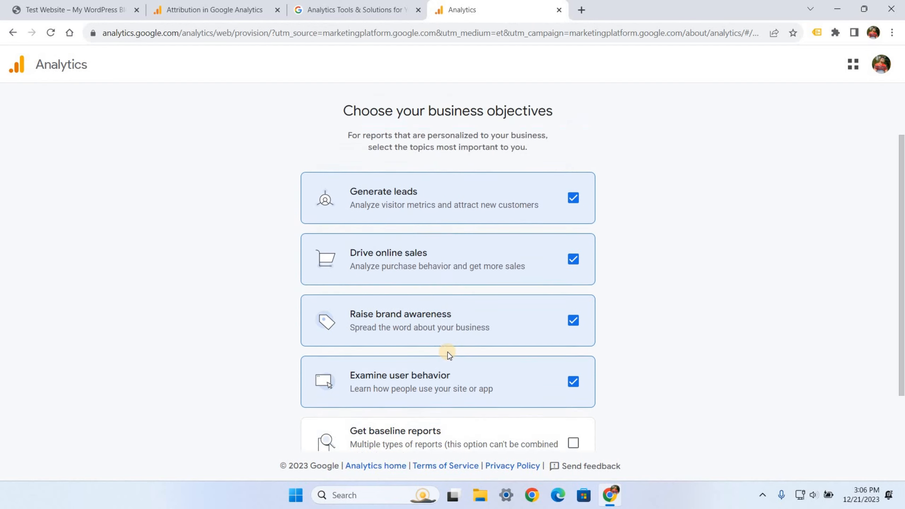
scroll(449, 353, "down", 4)
left_click(384, 419)
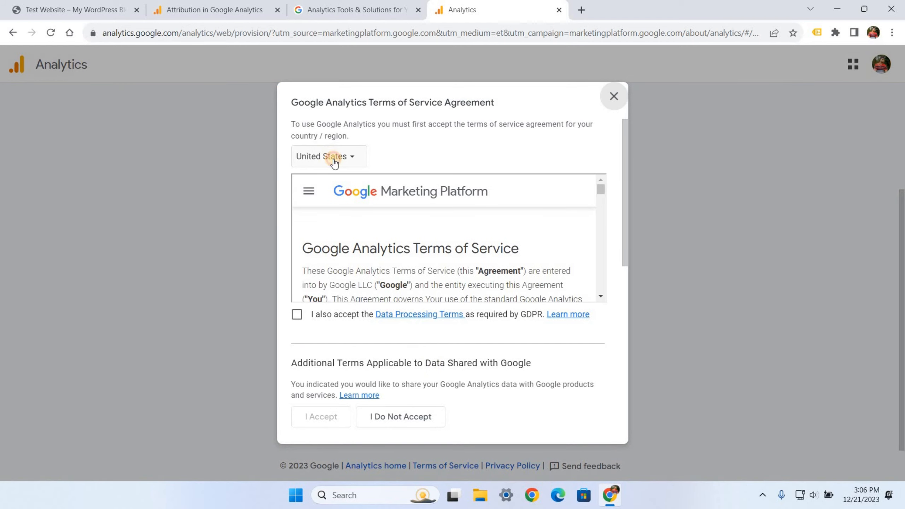
- Set the terms country to United Kingdom and accept the GDPR Data Processing Terms
left_click(334, 159)
type("uni")
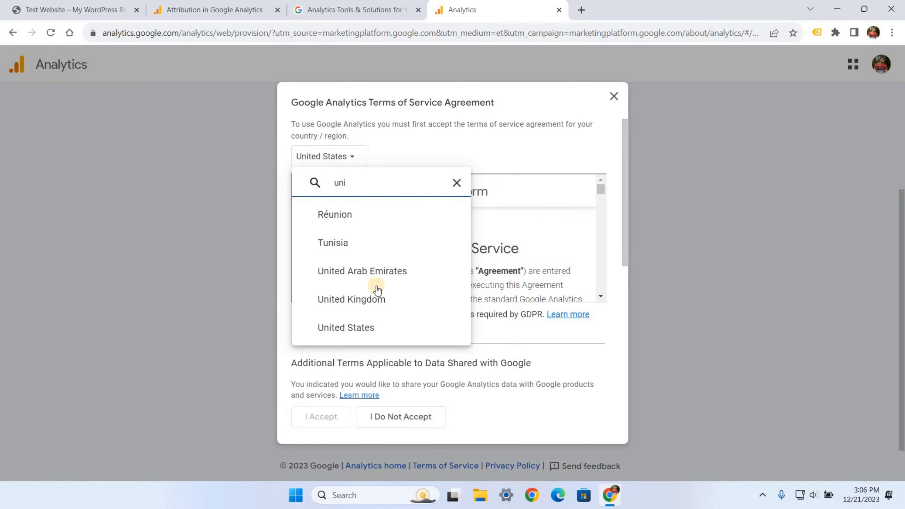
left_click(353, 299)
left_click(316, 138)
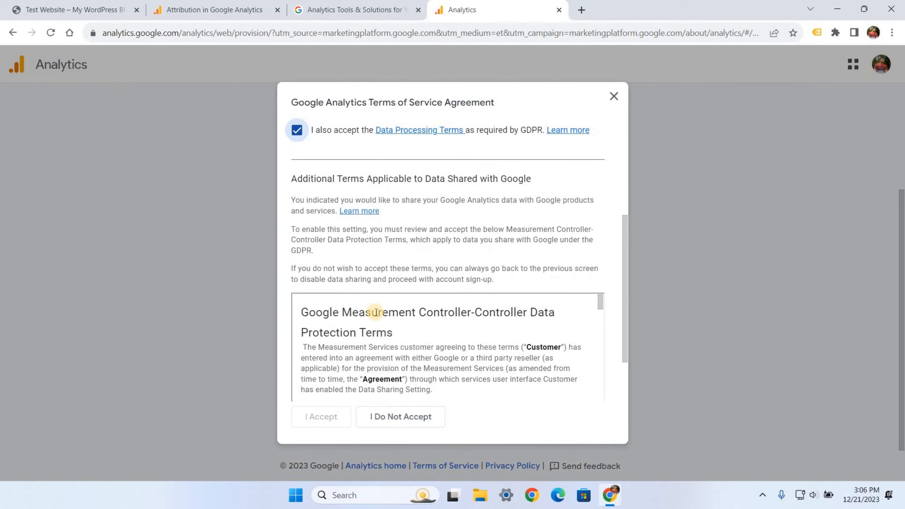
- Accept the Data Protection Terms and agree to the terms of service
scroll(470, 341, "down", 5)
scroll(470, 341, "down", 15)
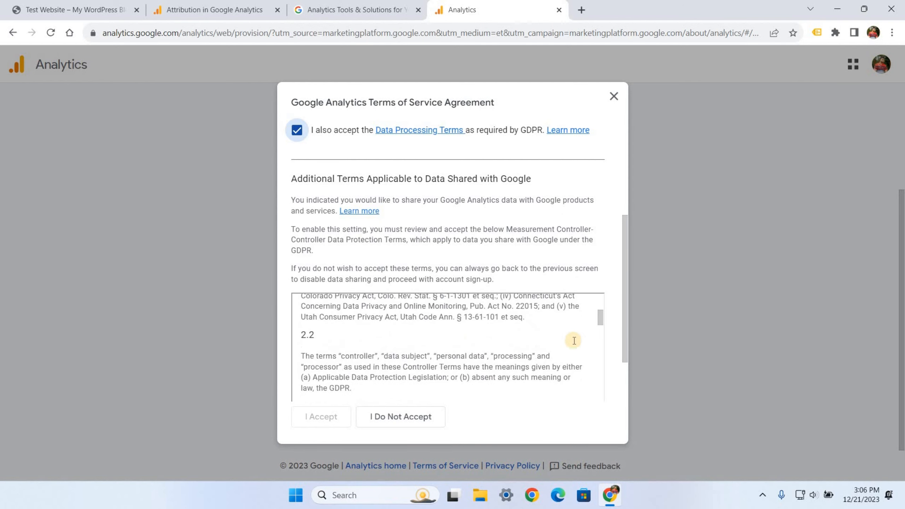
left_click_drag(599, 334, 619, 375)
scroll(624, 359, "down", 2)
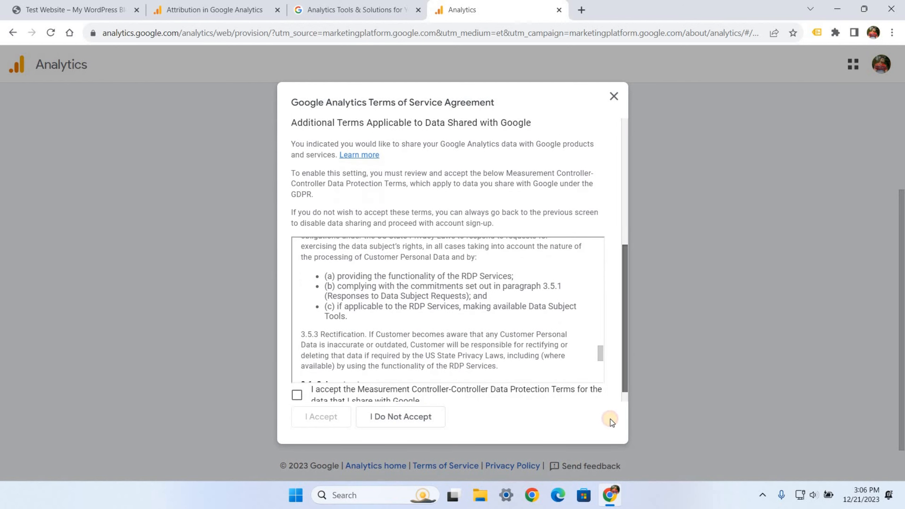
left_click(297, 377)
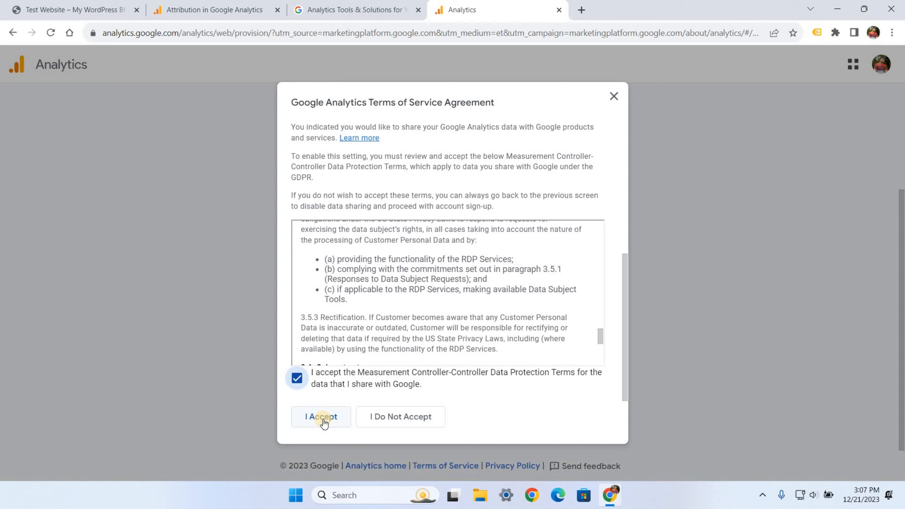
left_click(322, 419)
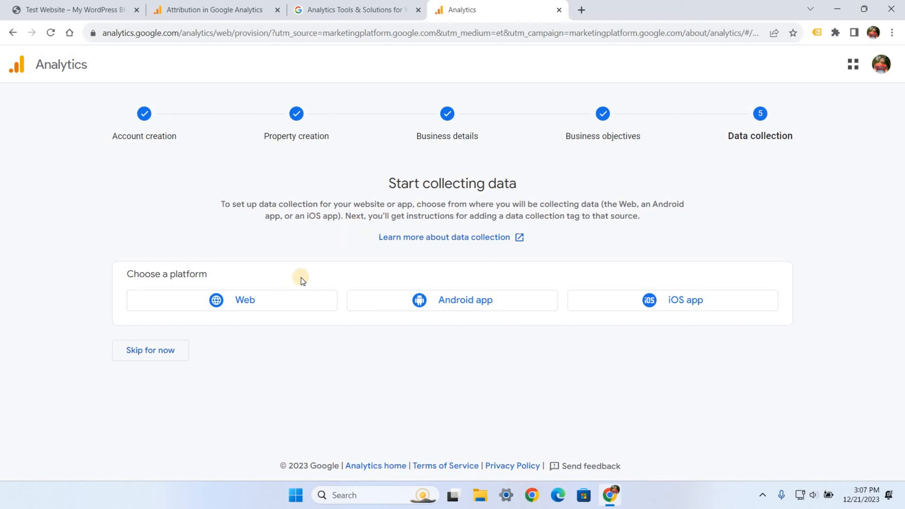
- Choose the Web platform and enter the Test Website's address as the stream URL
left_click(290, 301)
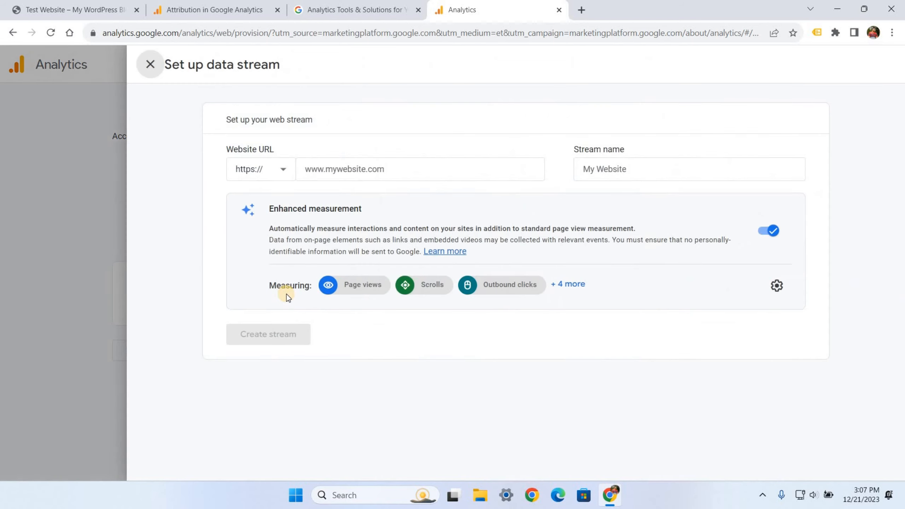
left_click(318, 173)
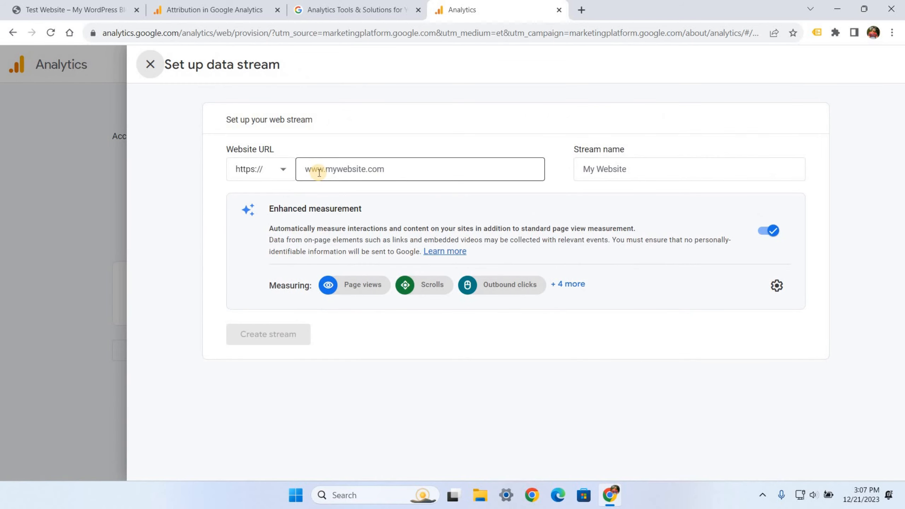
left_click(57, 10)
left_click(198, 32)
key("ctrl+a")
key("ctrl+c")
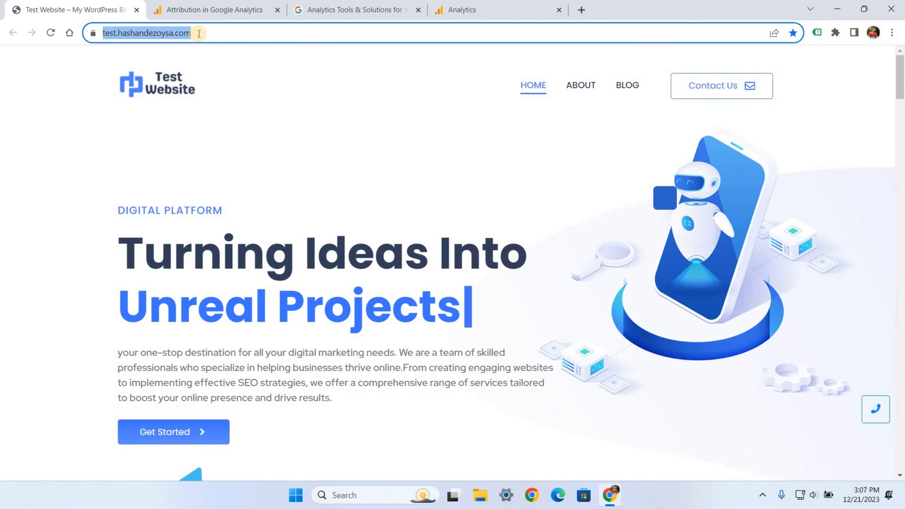
left_click(452, 11)
left_click(335, 170)
key("ctrl+v")
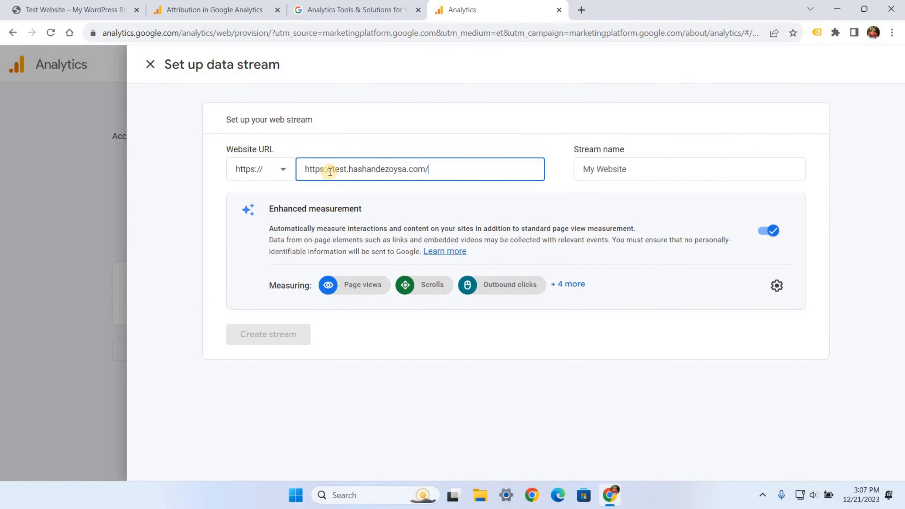
left_click_drag(331, 170, 289, 169)
key("BackSpace")
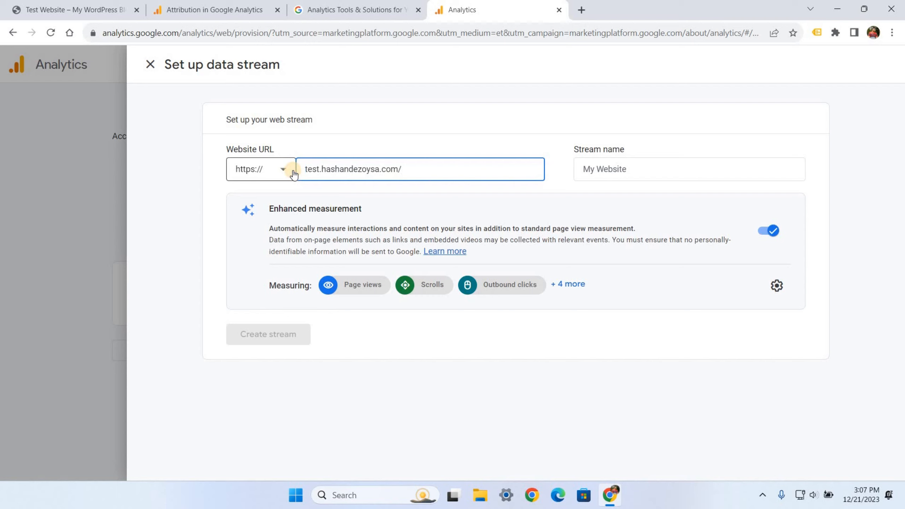
- Name the stream Test Website, review enhanced measurement events, and create it
left_click(602, 171)
type("Test Website")
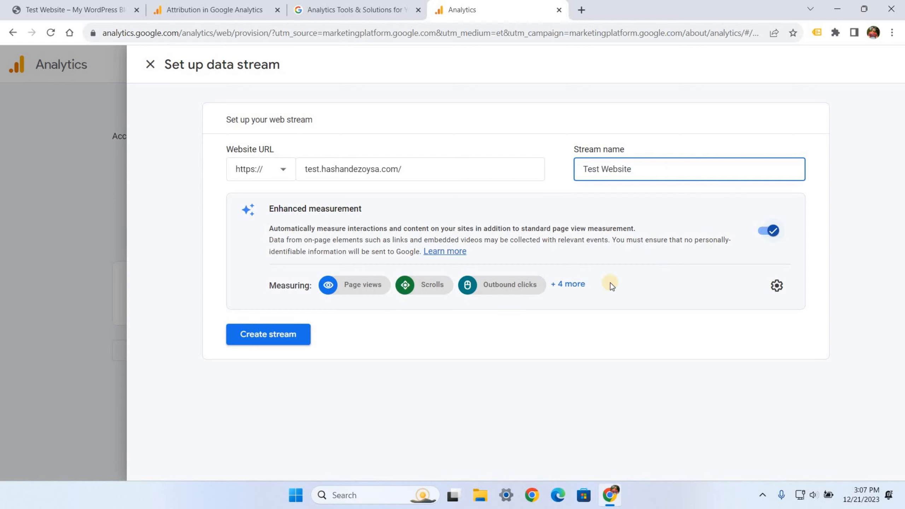
left_click(585, 289)
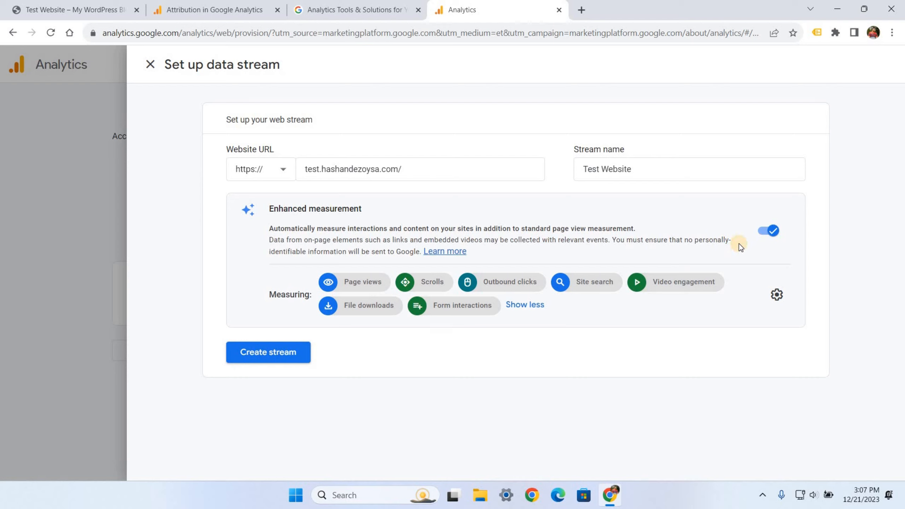
left_click(268, 352)
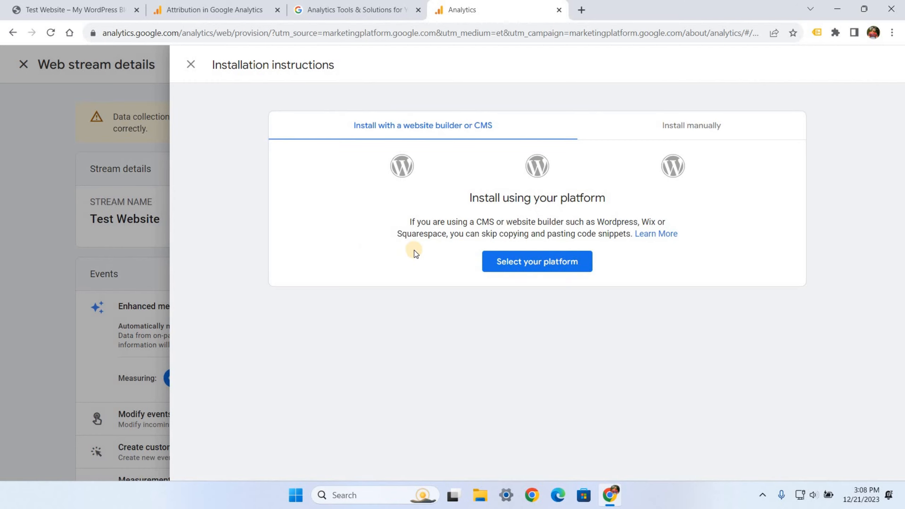
- Review the install options, copy measurement ID G-QD05T658QJ, and open a new tab
left_click(533, 263)
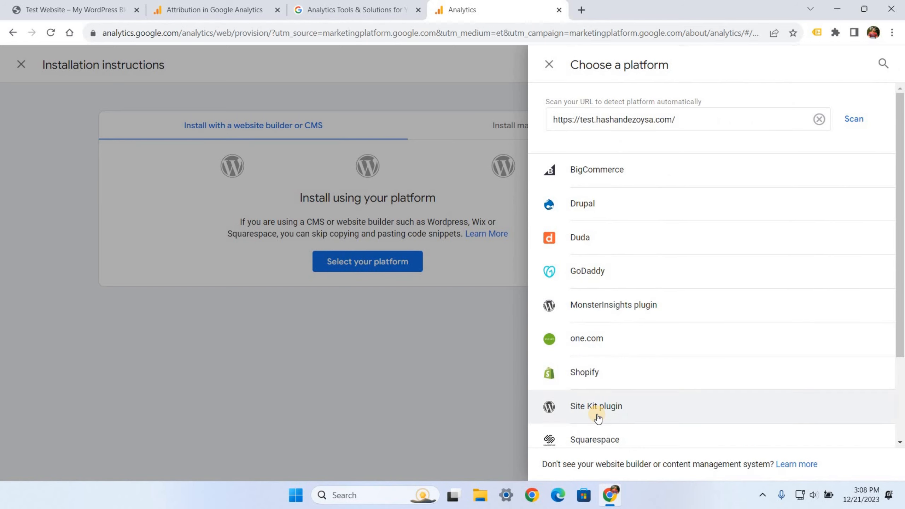
left_click(549, 65)
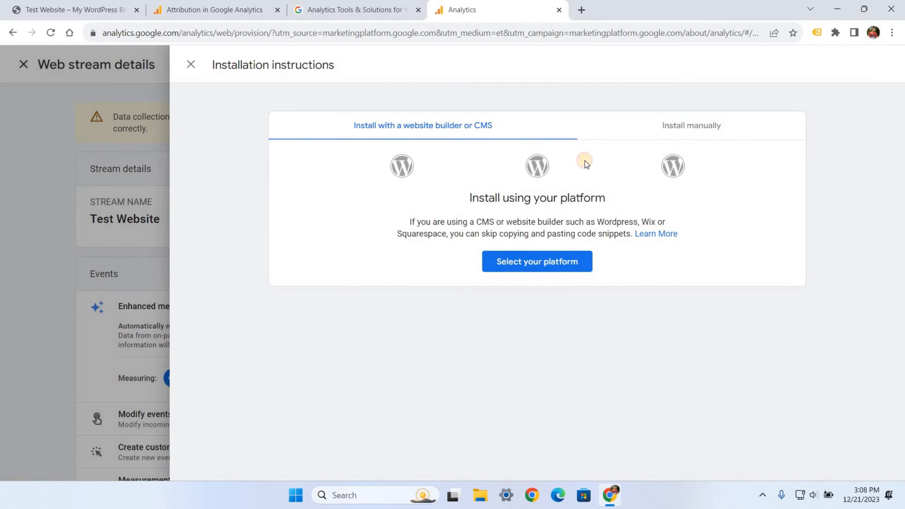
left_click(606, 127)
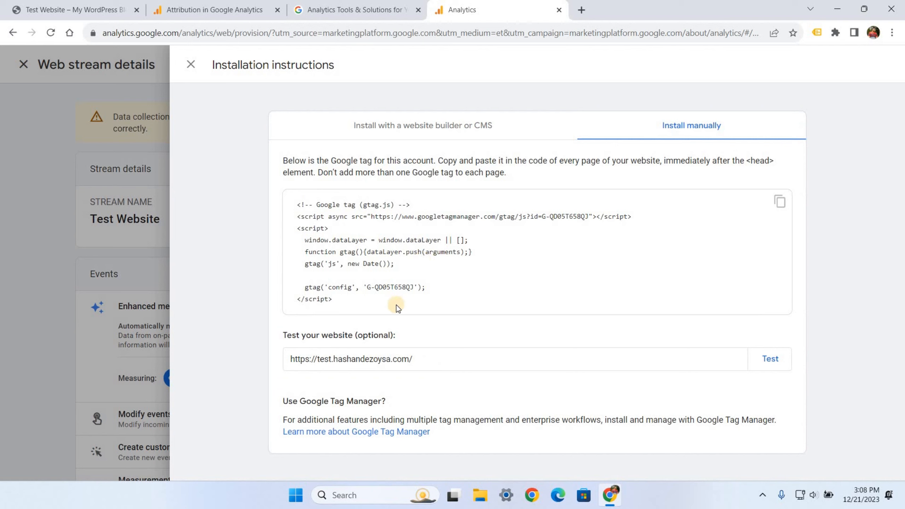
left_click(191, 67)
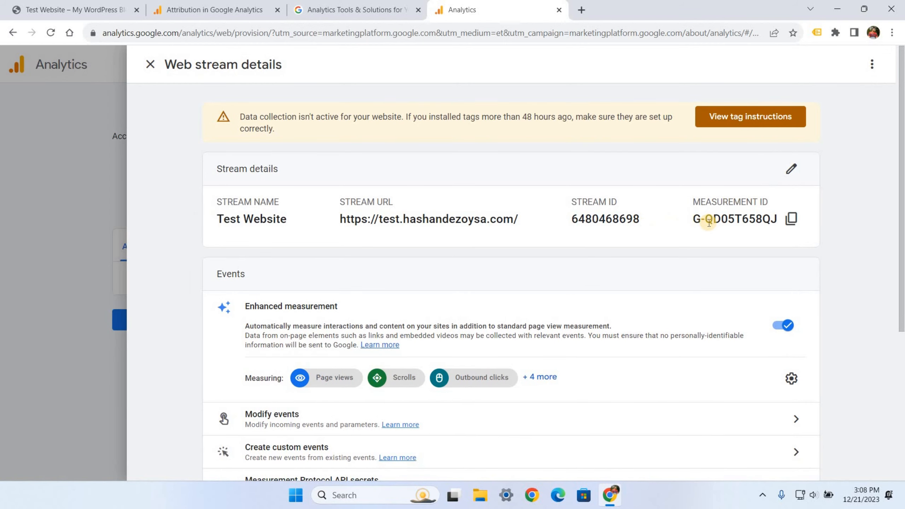
left_click(792, 219)
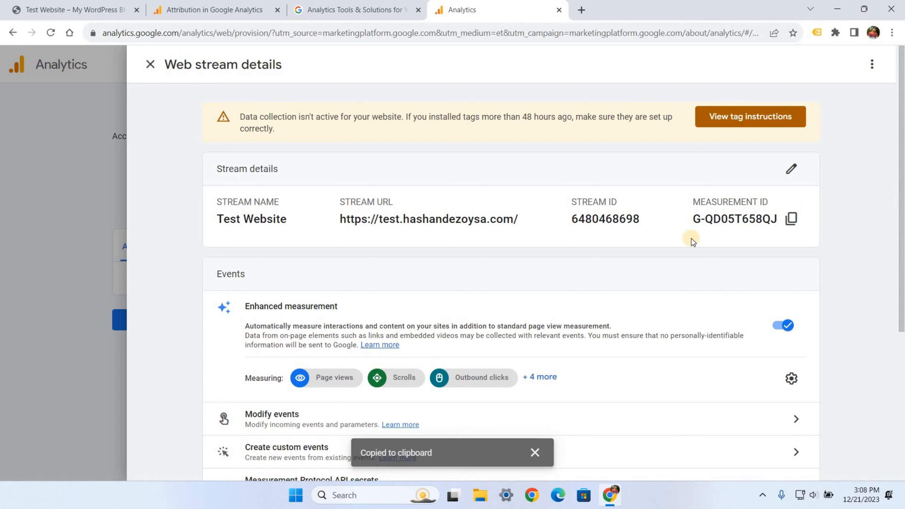
left_click(577, 10)
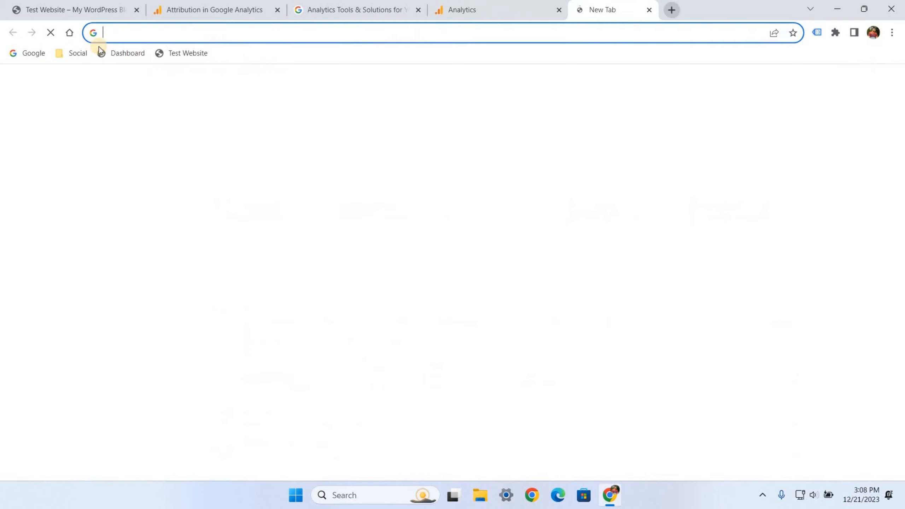
- Search Google for 'google tag manager' and open Tag Manager showing container GTM-WGVRXD6
left_click(14, 53)
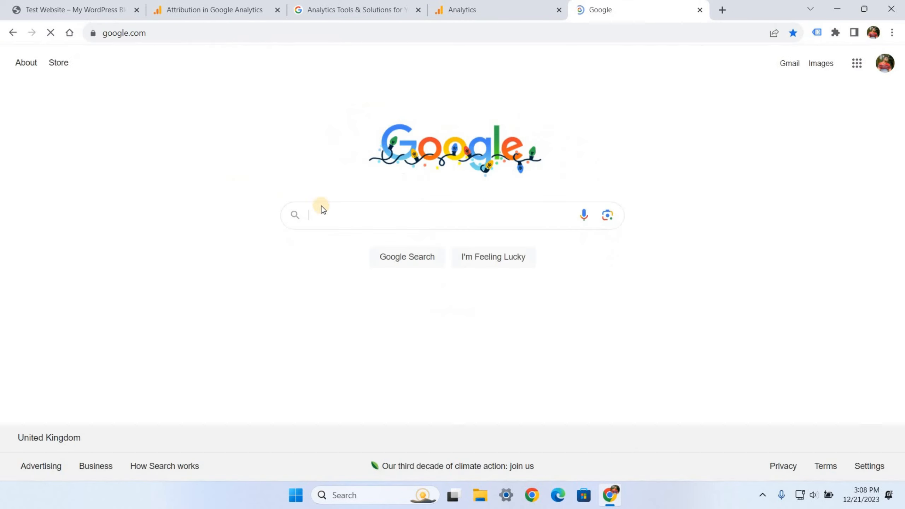
left_click(347, 215)
type("google tag")
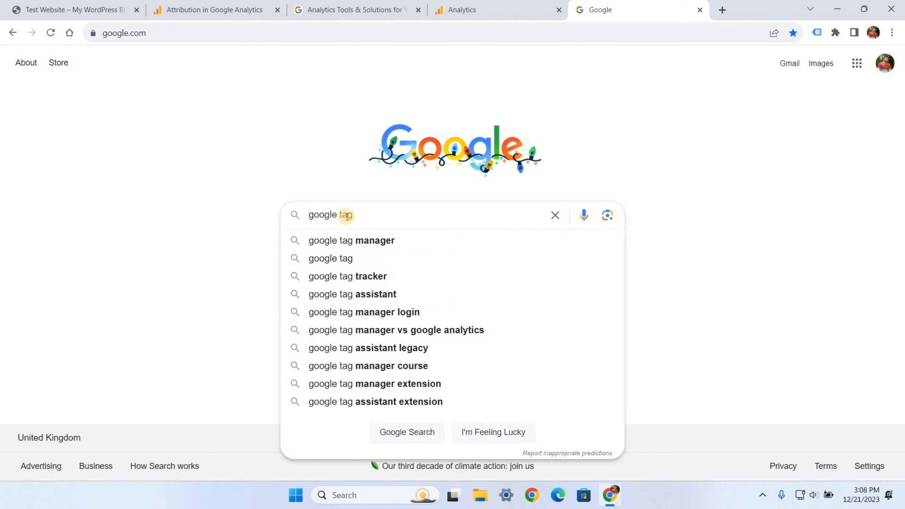
left_click(352, 242)
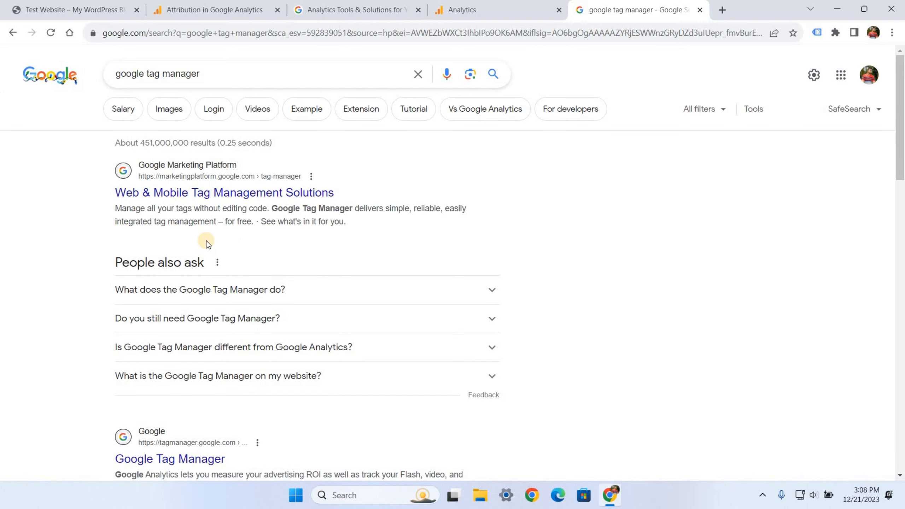
scroll(193, 284, "down", 3)
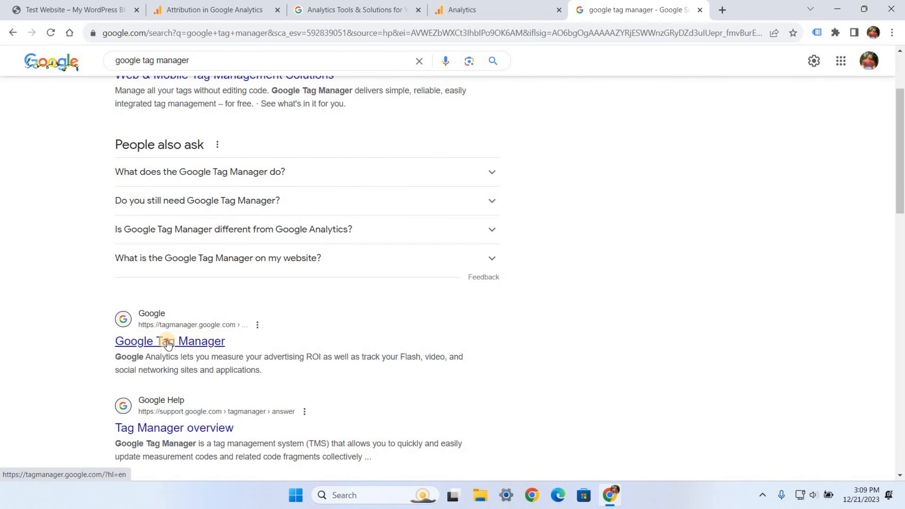
left_click(169, 344)
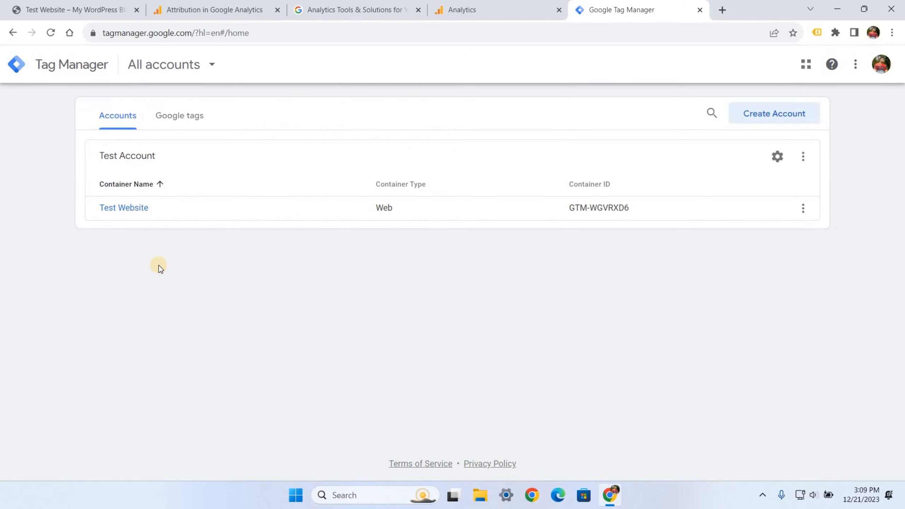
- Create a new tag in the Test Website container and rename it from Untitled Tag to GA4
left_click(129, 214)
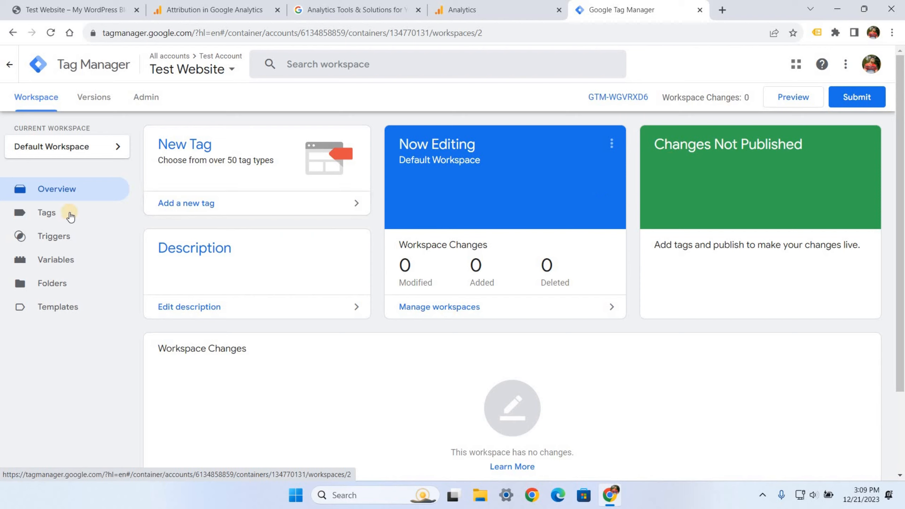
left_click(47, 212)
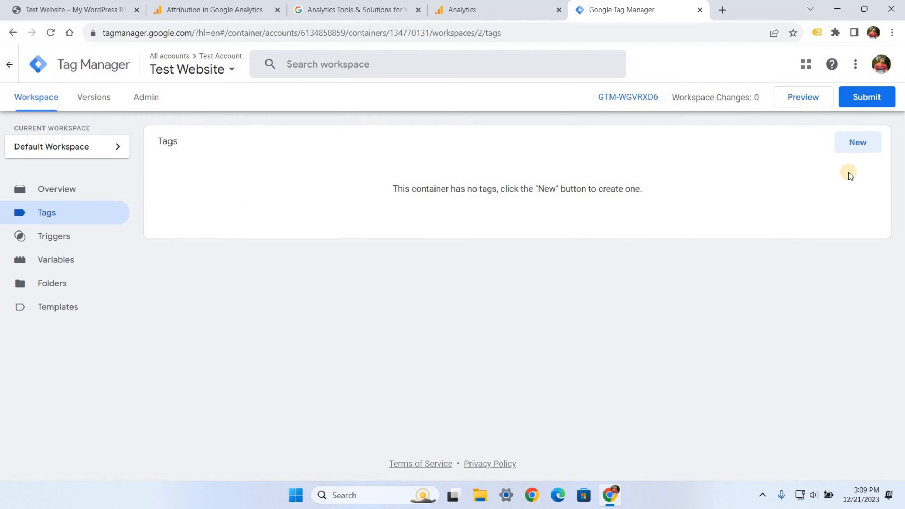
left_click(861, 149)
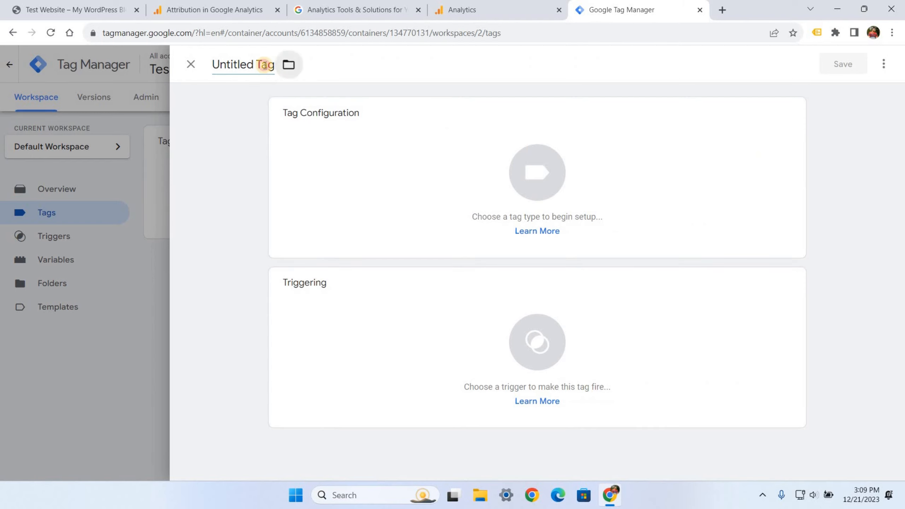
left_click_drag(268, 65, 212, 64)
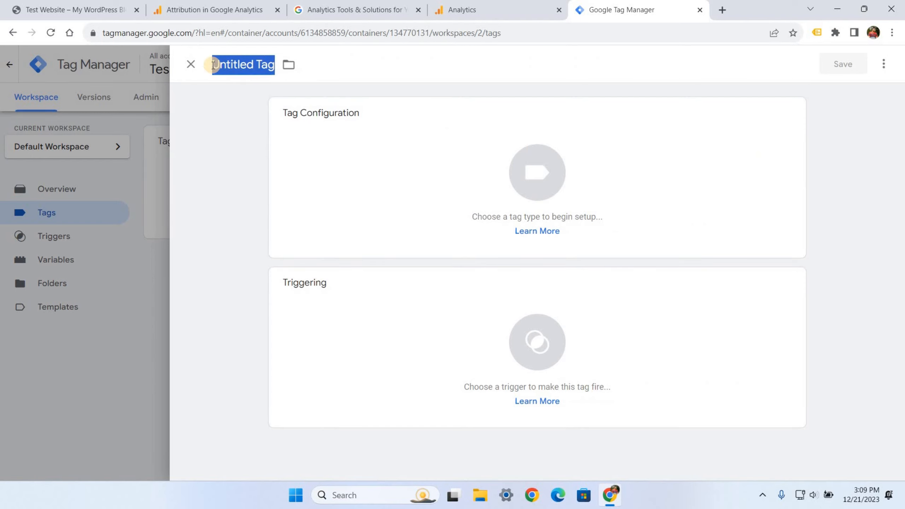
key("BackSpace")
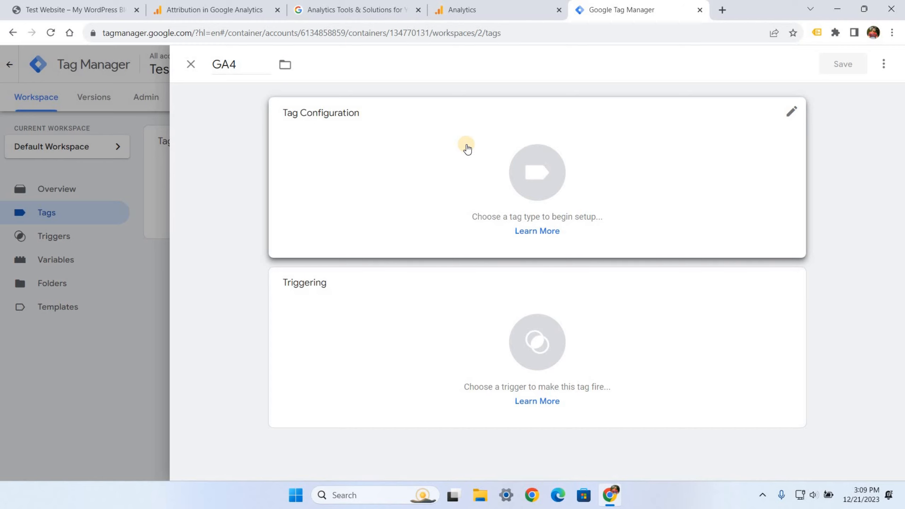
- Set the tag type to Google Analytics > Google Tag
left_click(530, 165)
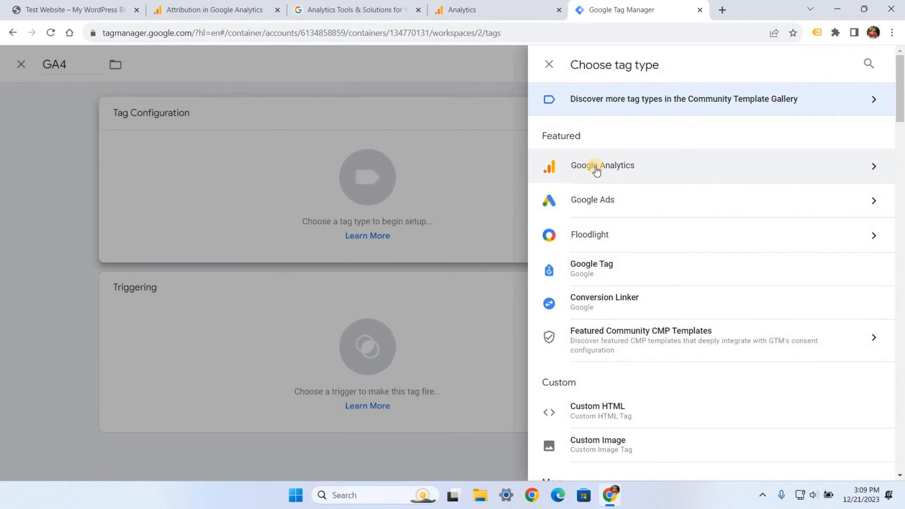
left_click(597, 170)
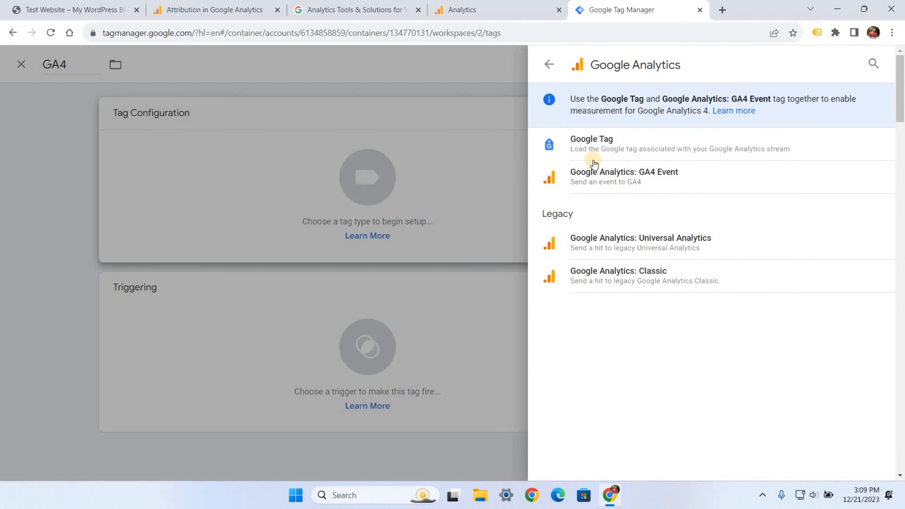
left_click(591, 141)
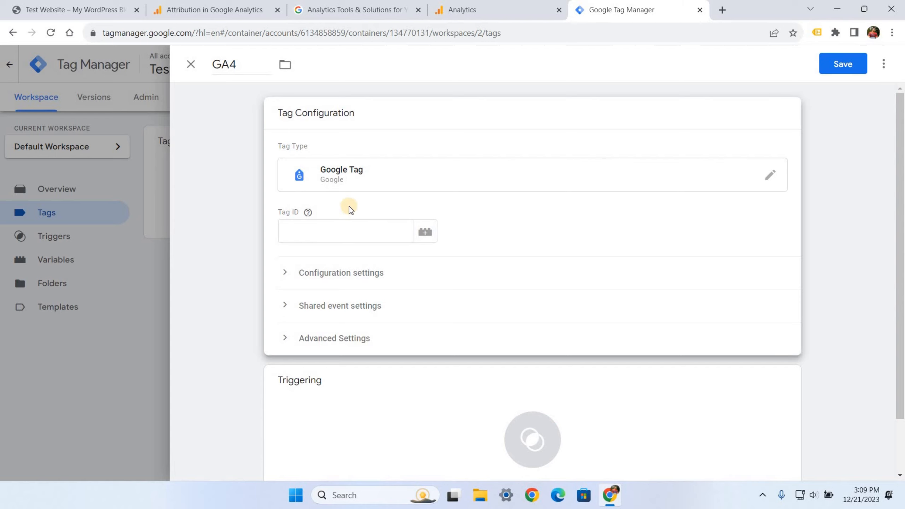
- Copy the GA4 measurement ID G-QD05T658QJ from Analytics and paste it as the Tag ID
left_click(481, 14)
left_click(791, 218)
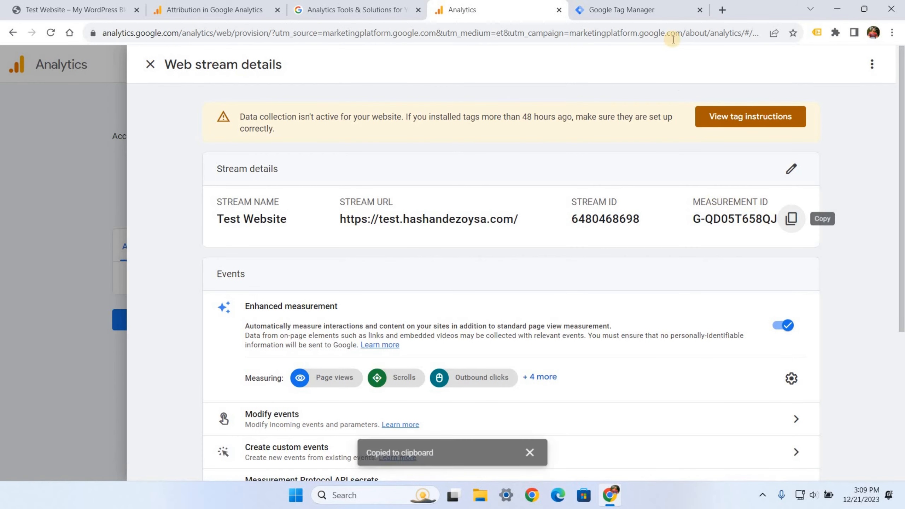
left_click(611, 11)
left_click(313, 232)
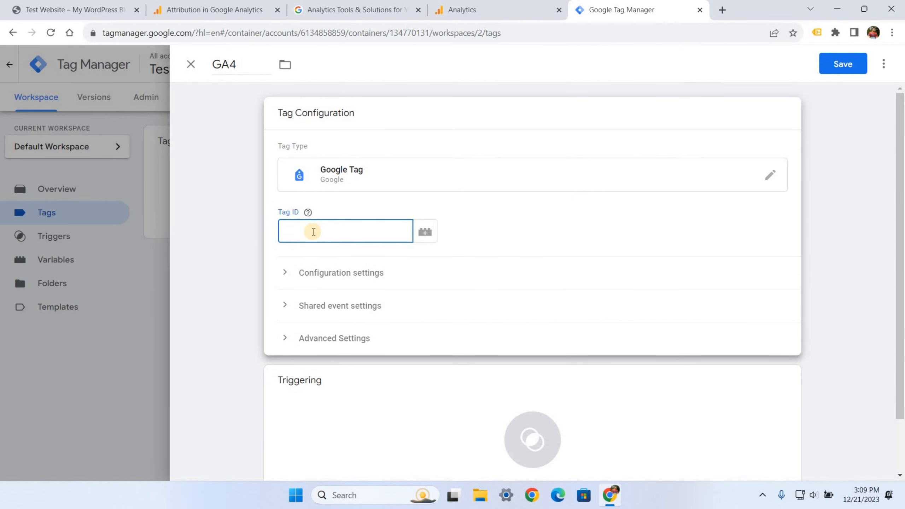
key("ctrl+v")
left_click(342, 259)
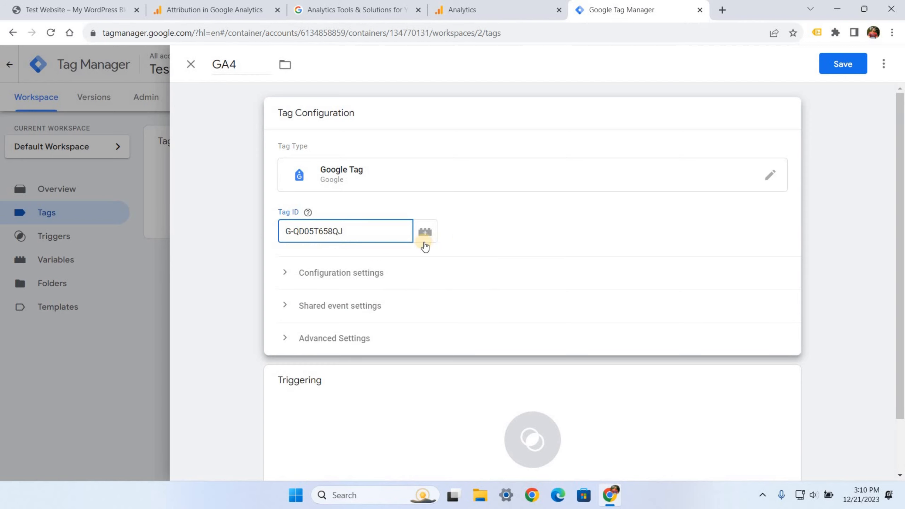
- Review the tag's configuration, shared event and advanced settings, leaving them unchanged
scroll(353, 231, "down", 2)
left_click(311, 216)
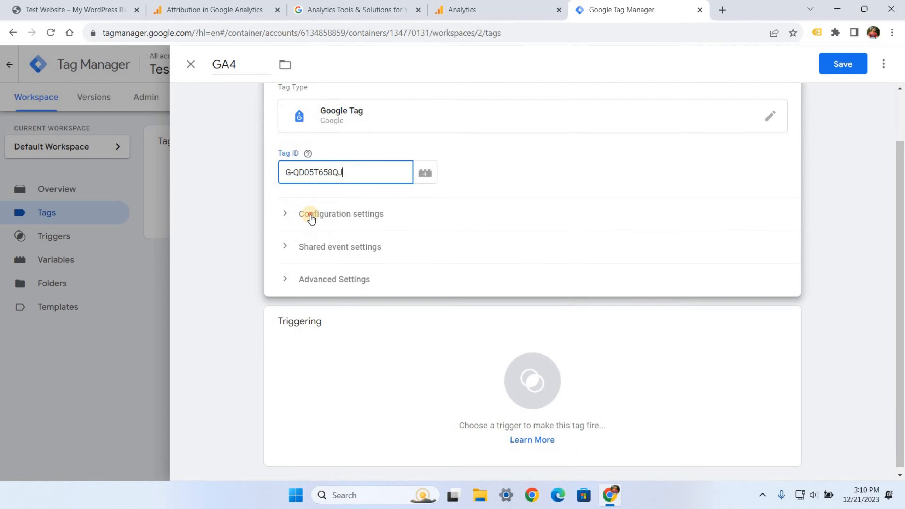
left_click(285, 215)
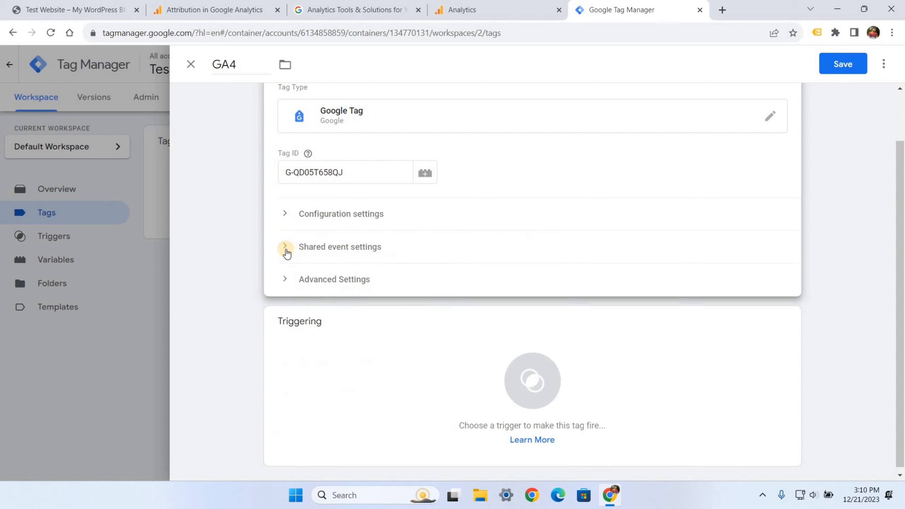
left_click(285, 249)
left_click(285, 250)
left_click(283, 279)
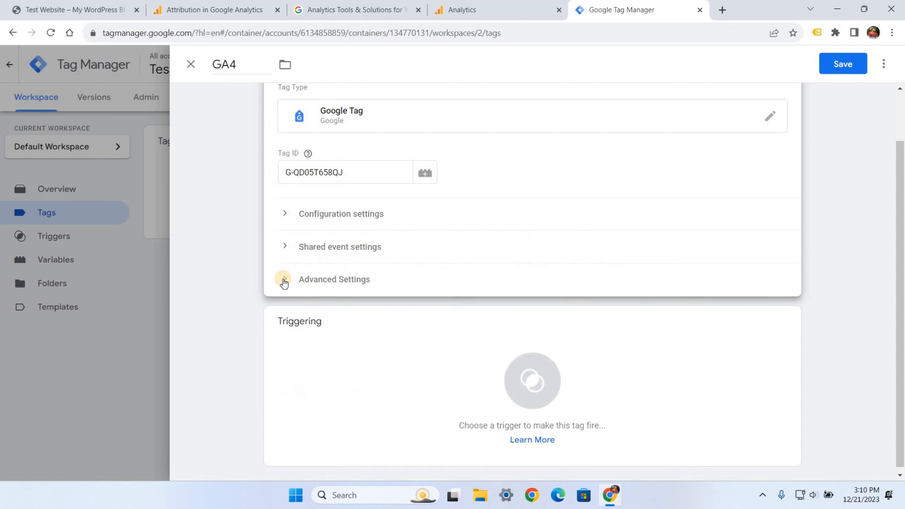
left_click(284, 279)
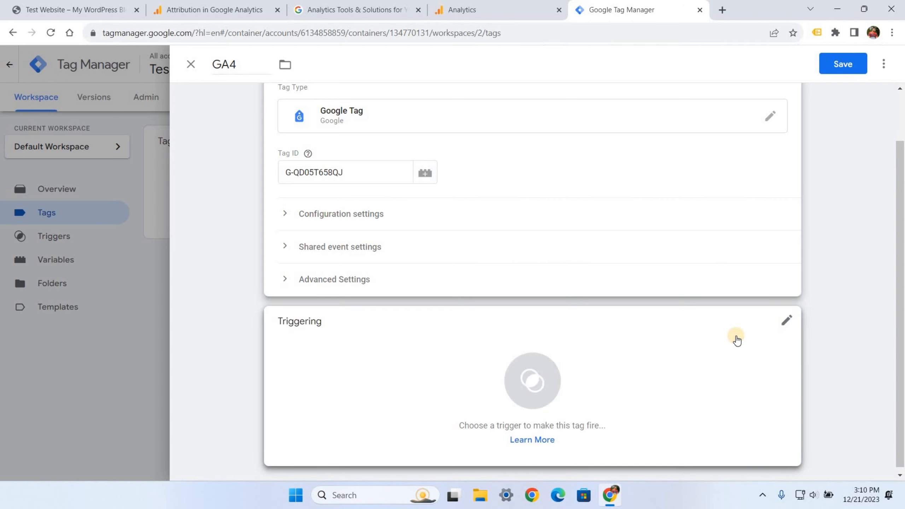
- Set the GA4 tag's firing trigger to All Pages and save the tag
left_click(784, 322)
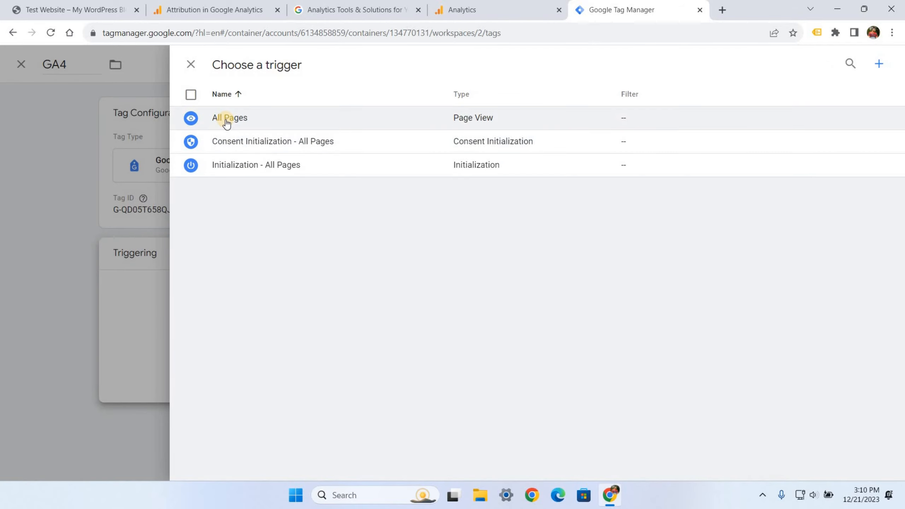
left_click(228, 122)
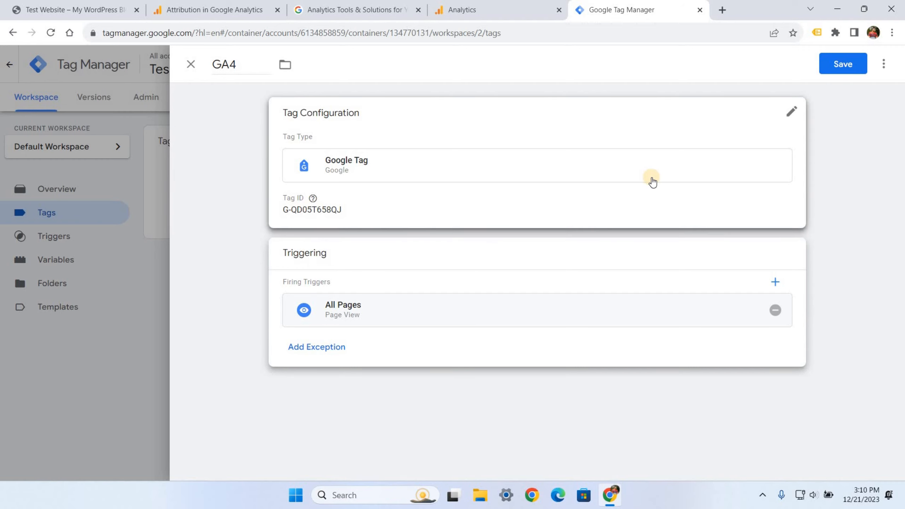
left_click(844, 64)
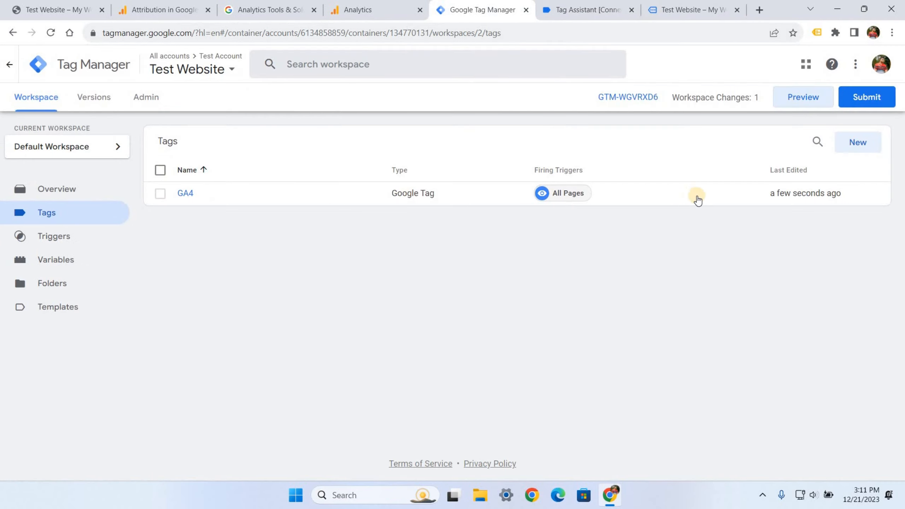
- Submit the workspace changes with the version name 'GA4 V1'
left_click(862, 98)
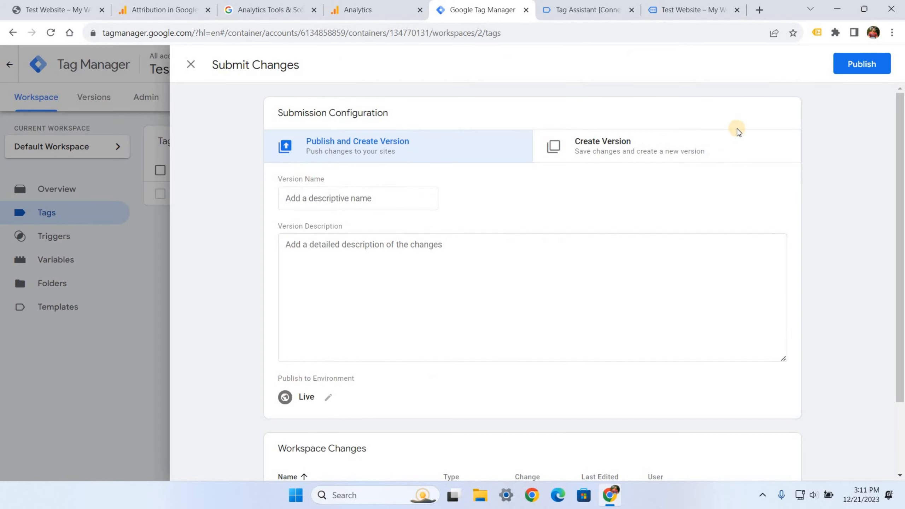
left_click(339, 201)
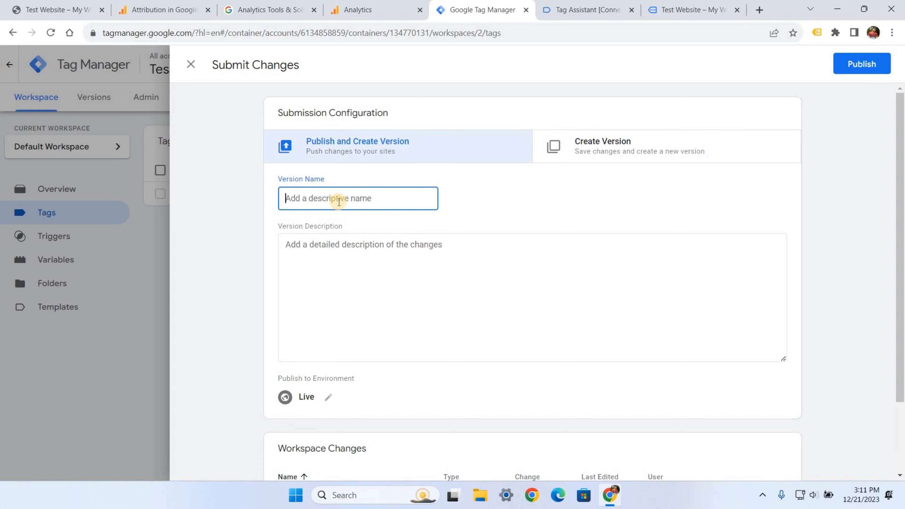
type("G")
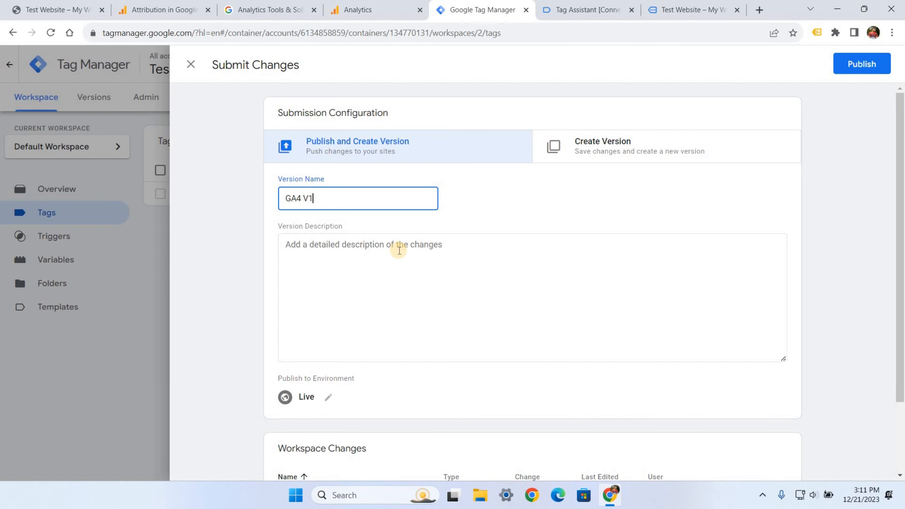
type("A4 V1")
scroll(399, 250, "down", 3)
scroll(475, 263, "up", 2)
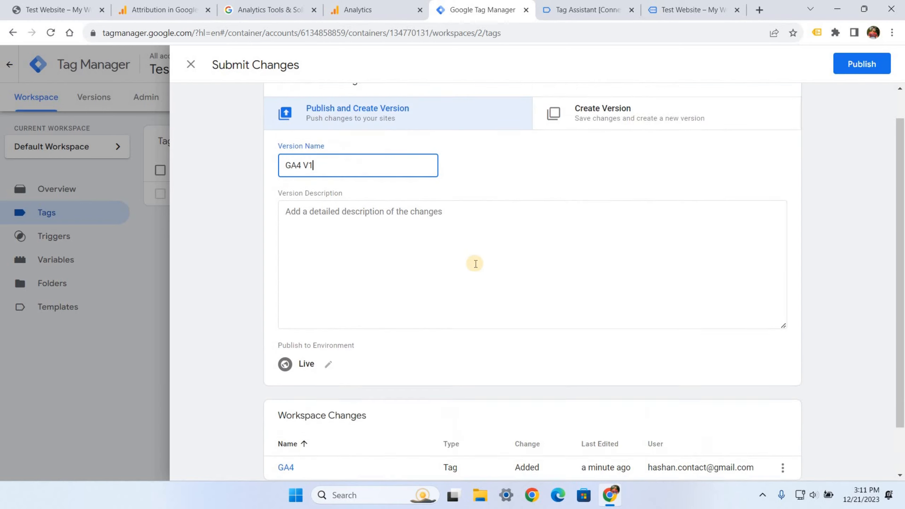
scroll(476, 263, "up", 1)
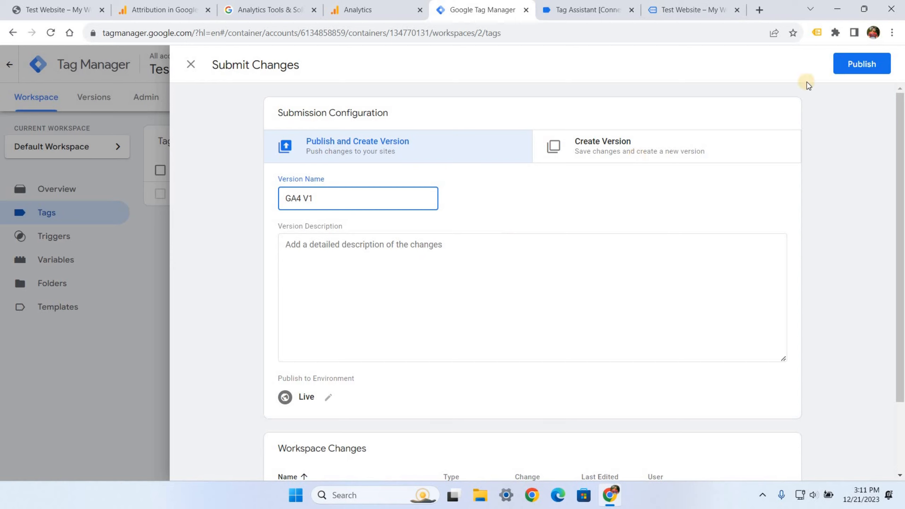
- Publish GA4 V1 as live version 2 and return to the workspace overview
left_click(843, 72)
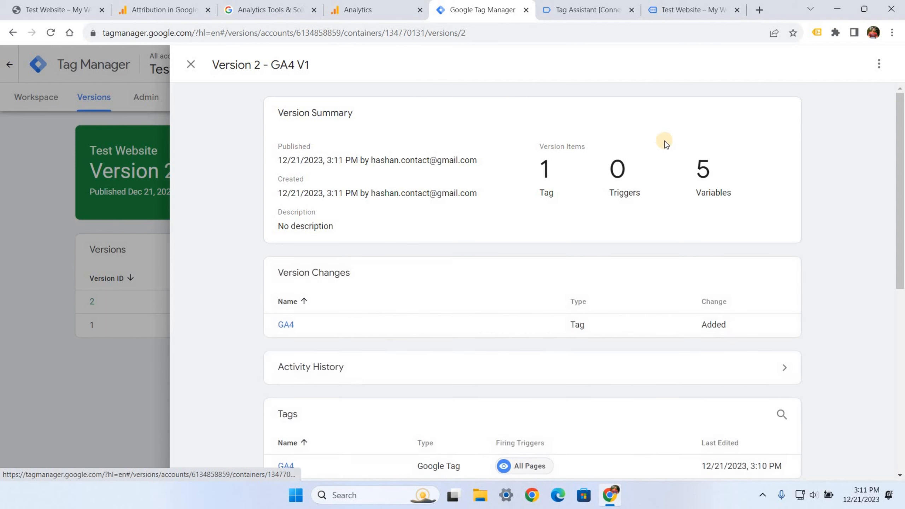
scroll(498, 212, "down", 5)
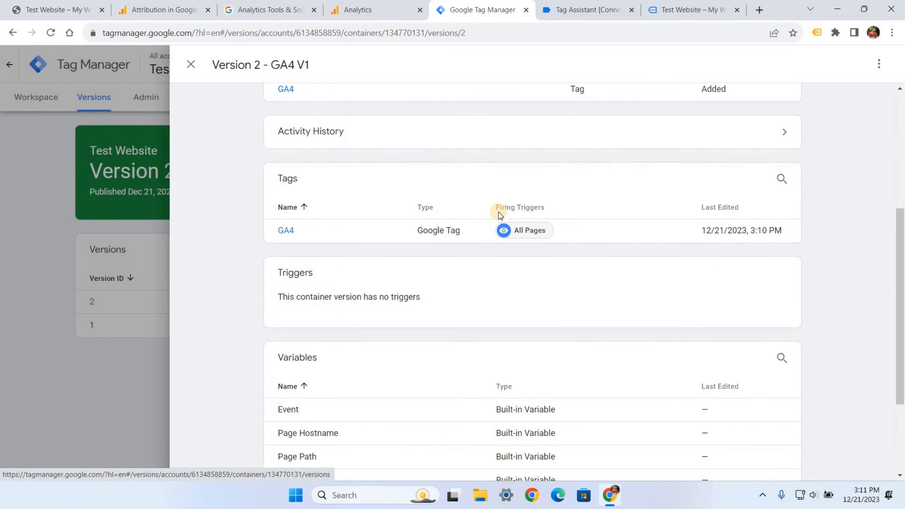
scroll(498, 212, "down", 3)
scroll(498, 212, "up", 6)
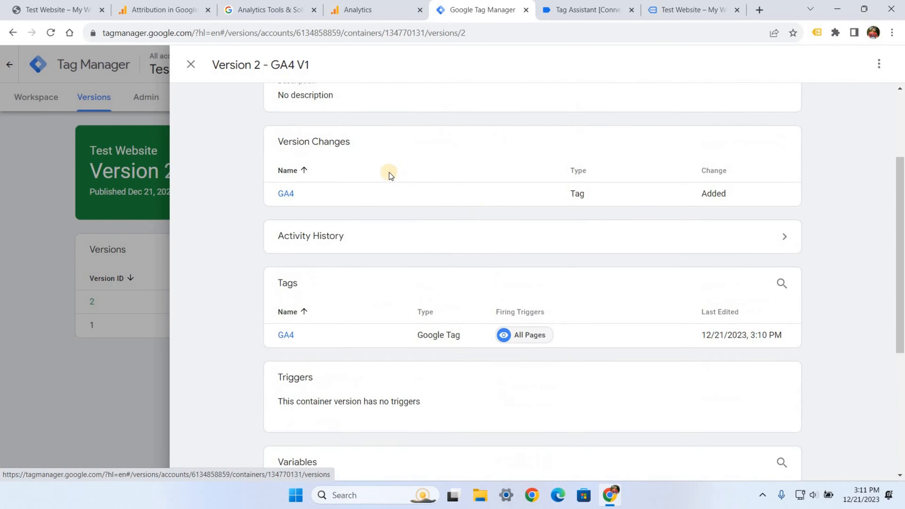
scroll(252, 113, "up", 2)
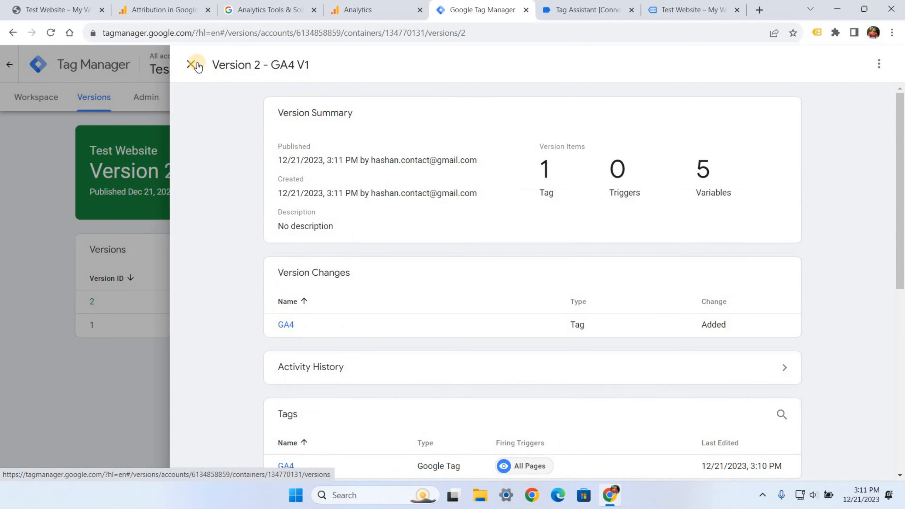
left_click(192, 65)
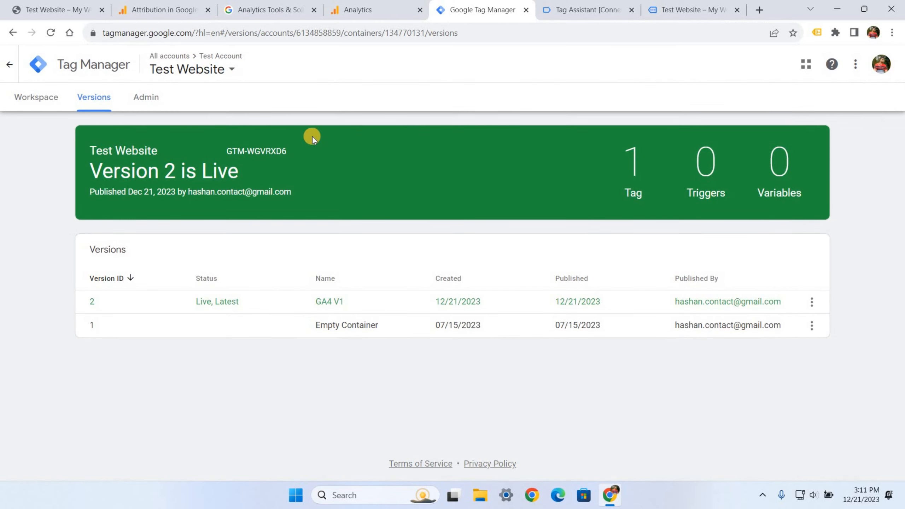
left_click(39, 101)
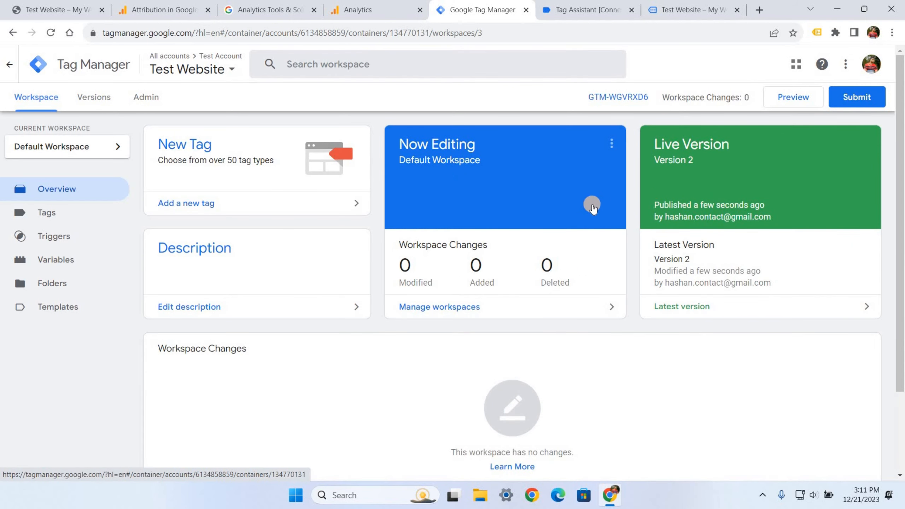
- Start a Tag Assistant preview and check which tags load on the test website
left_click(787, 96)
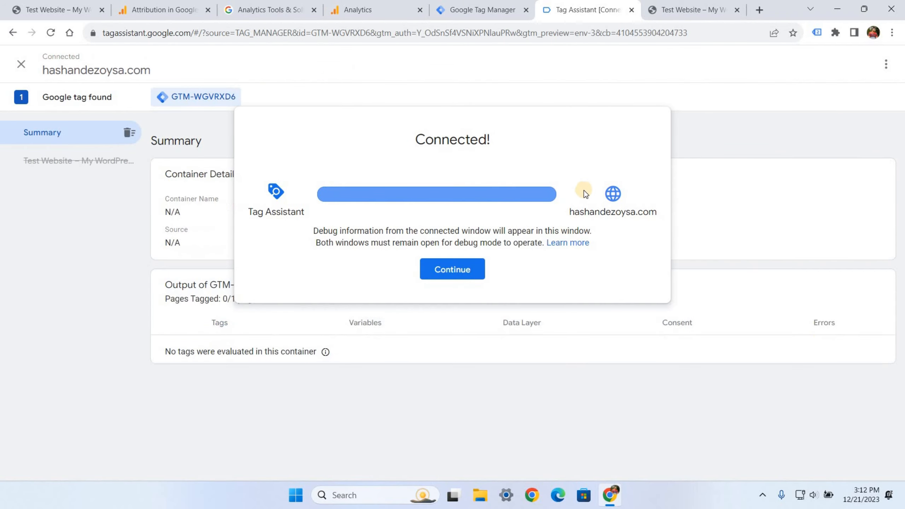
left_click(462, 270)
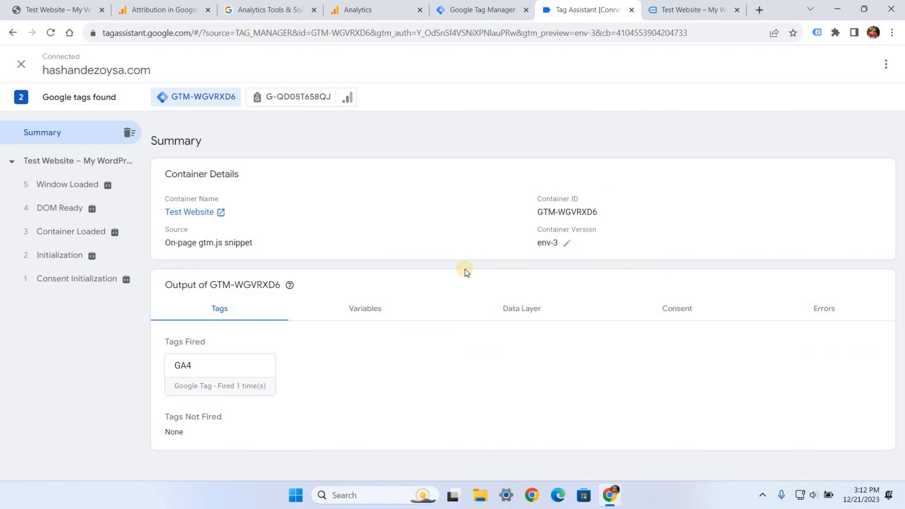
left_click(682, 14)
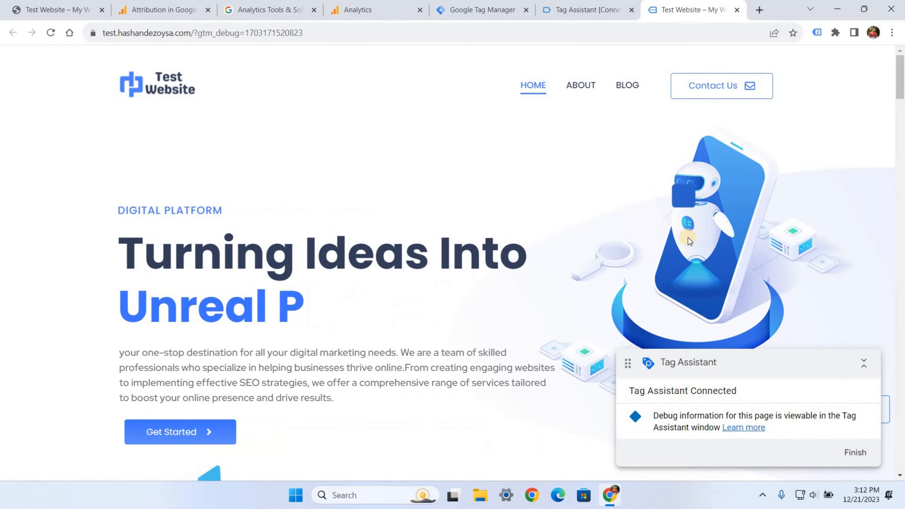
left_click(817, 32)
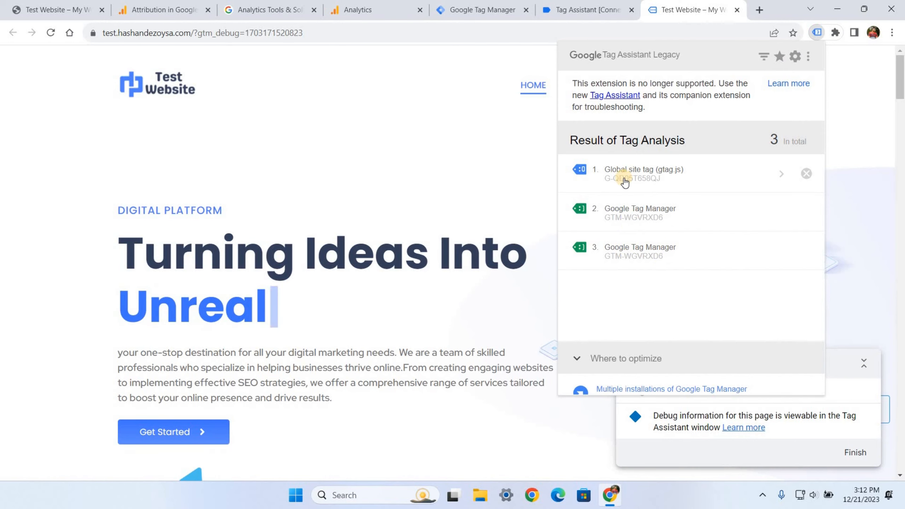
- Confirm the GA4 measurement tag's Page View and User Engagement hits, then continue to Analytics
left_click(851, 430)
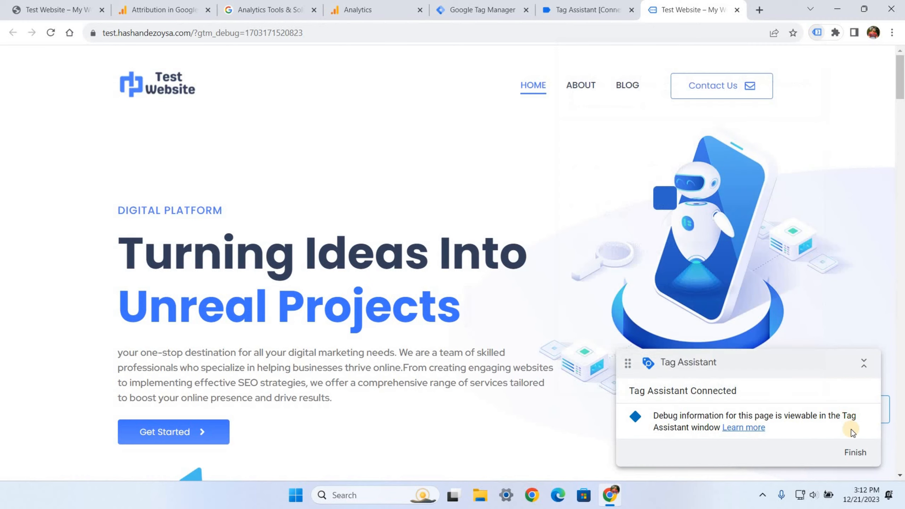
left_click(574, 9)
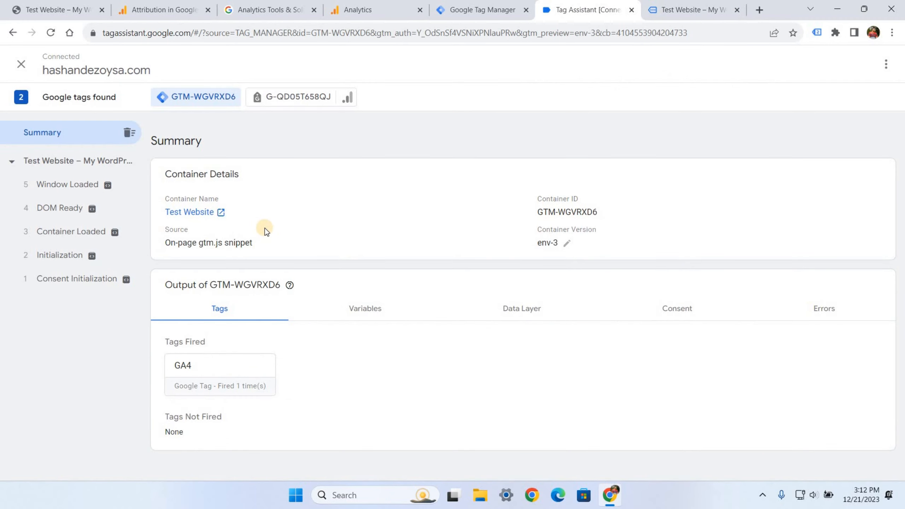
left_click(275, 96)
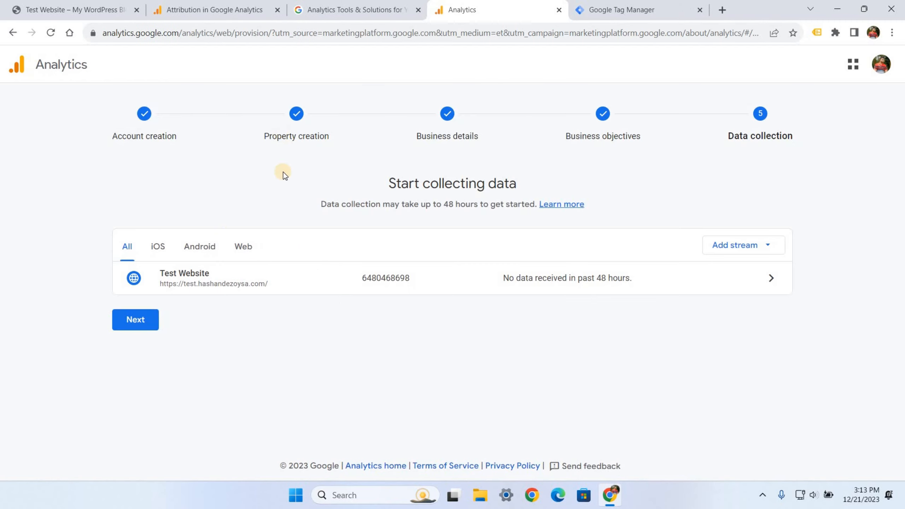
left_click(135, 321)
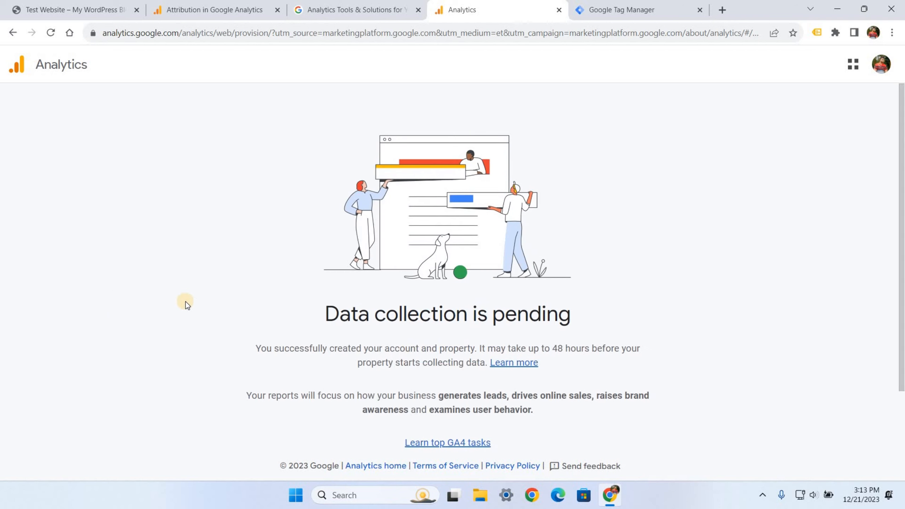
- Note the 48-hour data wait, reach the Test Website Home, and uncheck all email communications
scroll(347, 323, "down", 2)
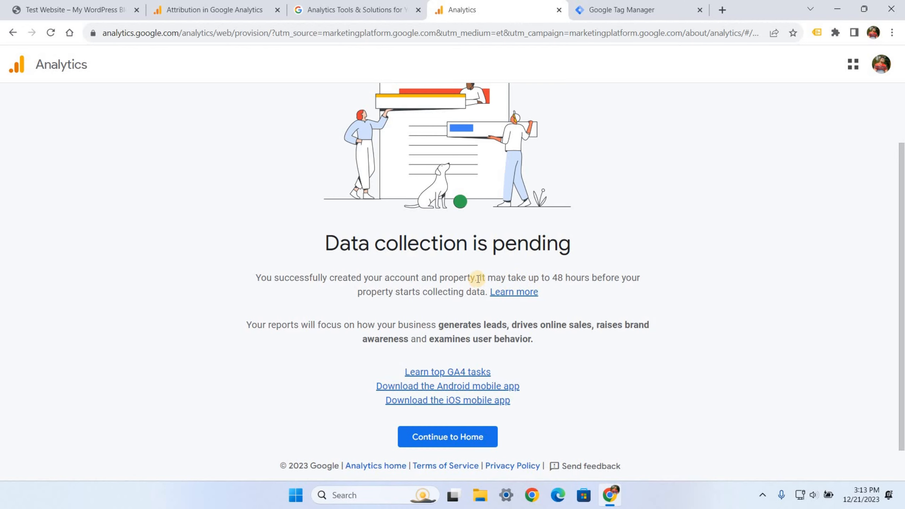
left_click_drag(480, 278, 588, 279)
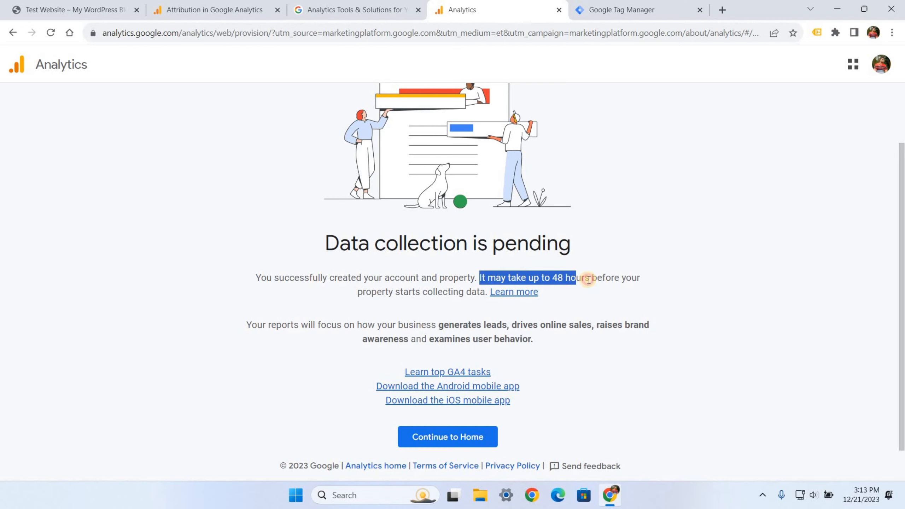
left_click(437, 438)
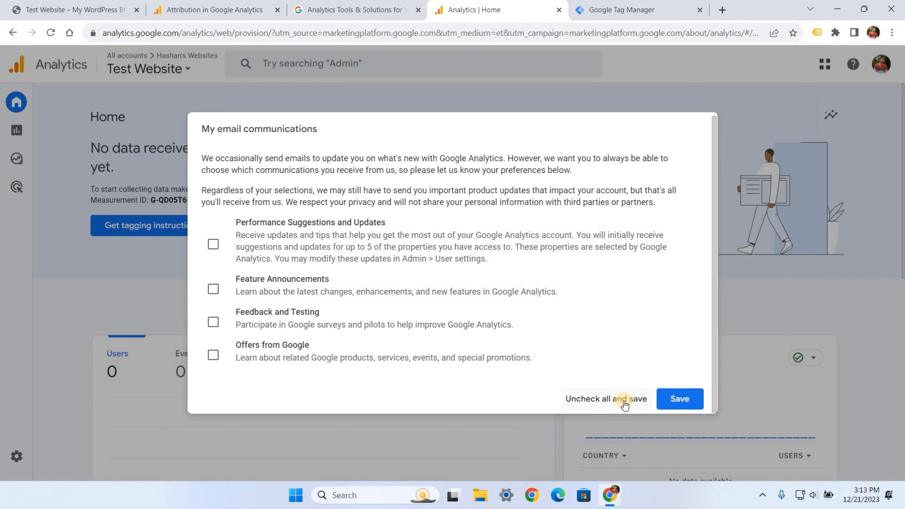
left_click(623, 404)
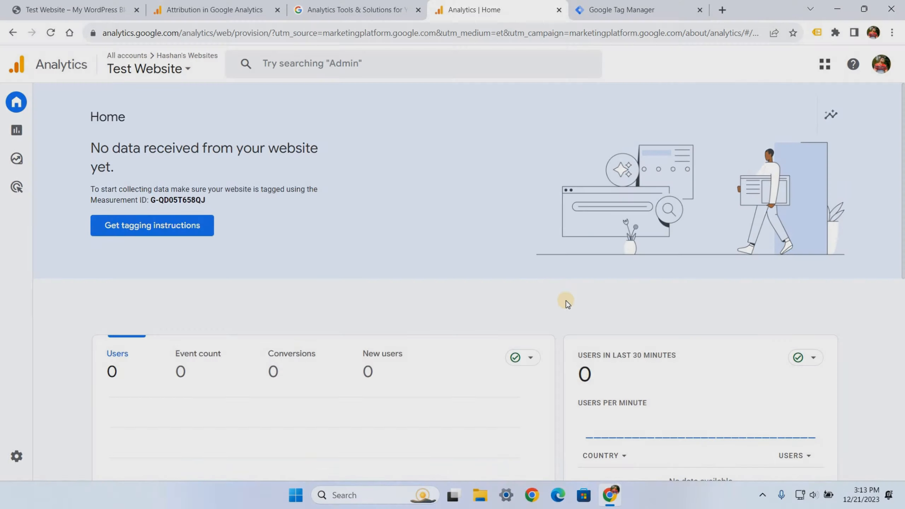